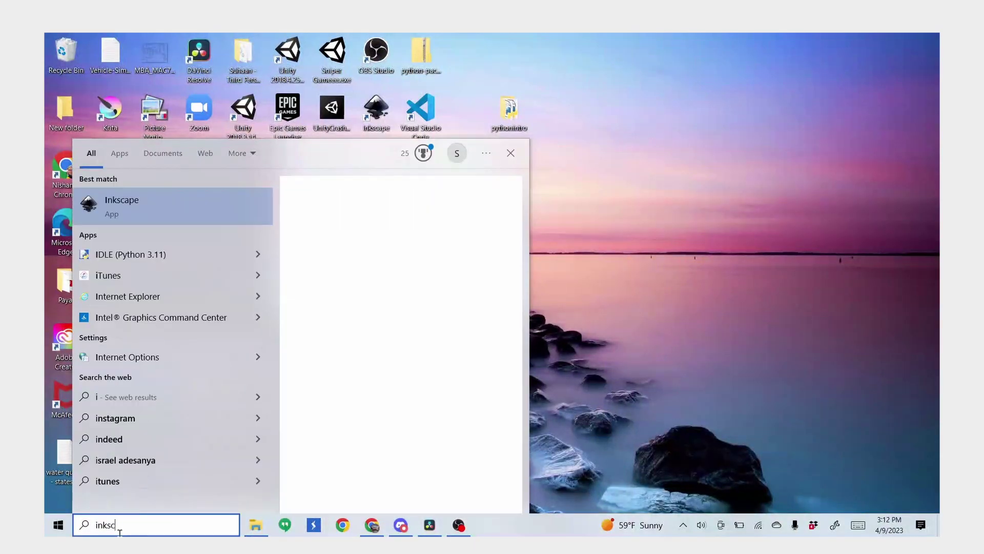
# - Open Inkscape and draw a grey-filled circle in the upper-left part of the page for the golf ball
pyautogui.click(123, 203)
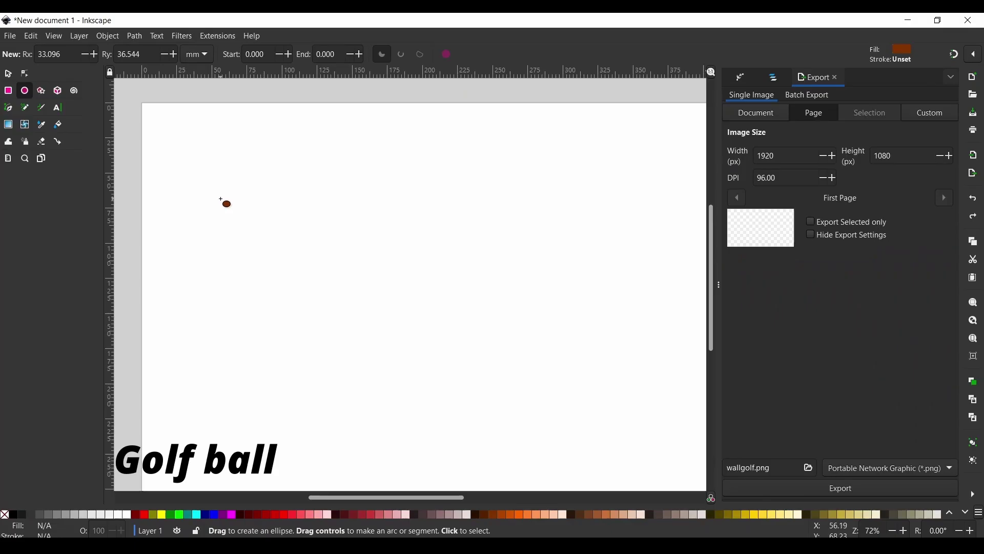
pyautogui.moveTo(222, 199); pyautogui.dragTo(252, 229)
pyautogui.click(59, 514)
# - Paste a copy of the grey circle, shrunk to about 18.2 by 19.7 mm, and place it over the original
pyautogui.hotkey('ctrl', 'x')
pyautogui.hotkey('ctrl', 'z')
pyautogui.hotkey('ctrl', 'v')
pyautogui.press('s')
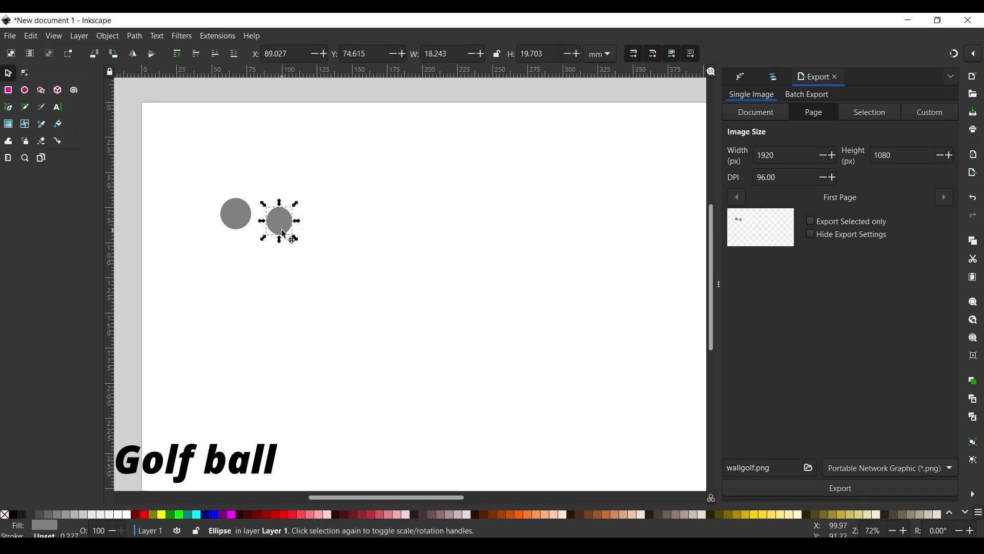
pyautogui.moveTo(280, 235); pyautogui.dragTo(229, 249)
pyautogui.click(237, 228)
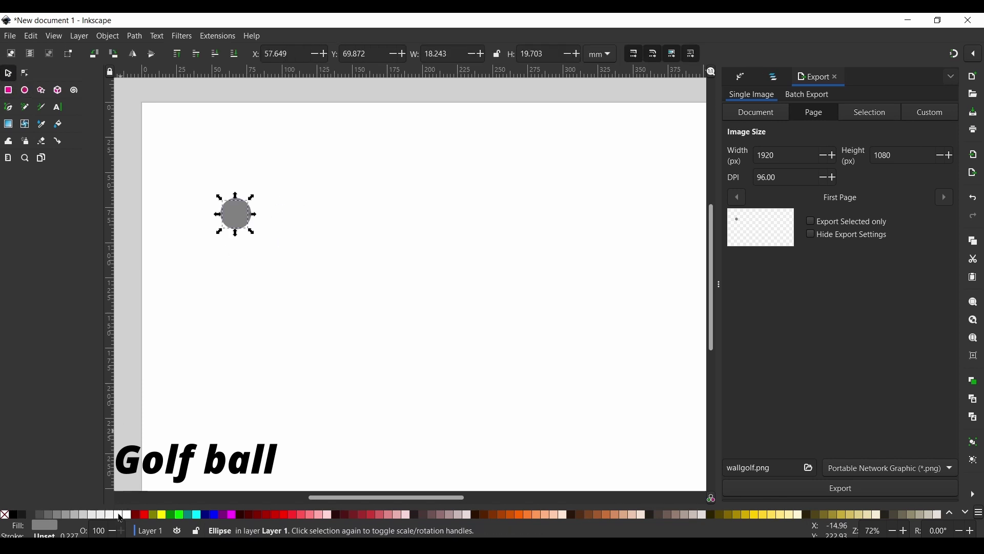
# - Fill the smaller ellipse with white and centre it inside the grey circle
pyautogui.press('Escape')
pyautogui.click(239, 219)
pyautogui.click(299, 232)
pyautogui.click(249, 218)
pyautogui.moveTo(258, 221); pyautogui.dragTo(254, 214)
pyautogui.press('Escape')
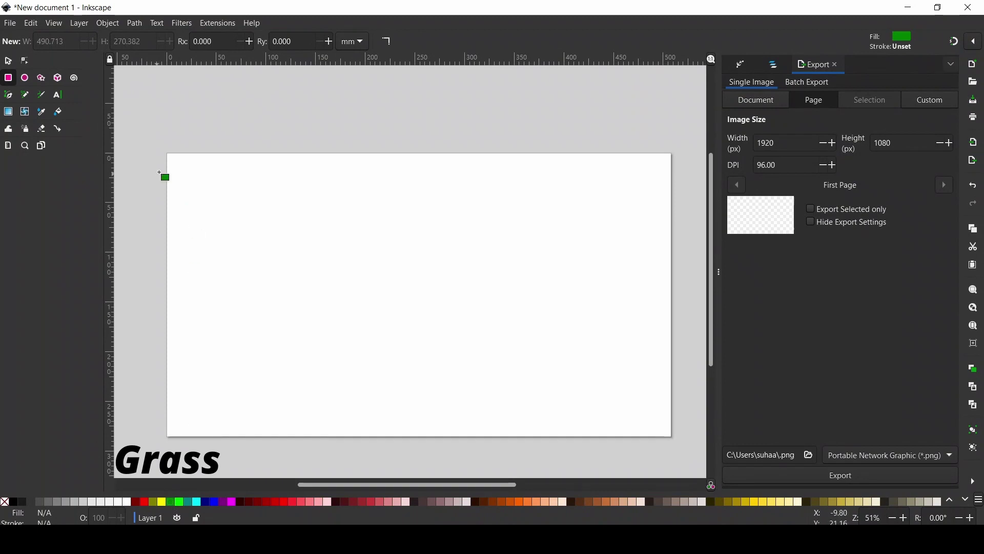
# - Draw a dark green rectangle about 507 by 284 mm over the page and a bright green one about 486 by 271 mm inside it
pyautogui.moveTo(167, 154); pyautogui.dragTo(672, 437)
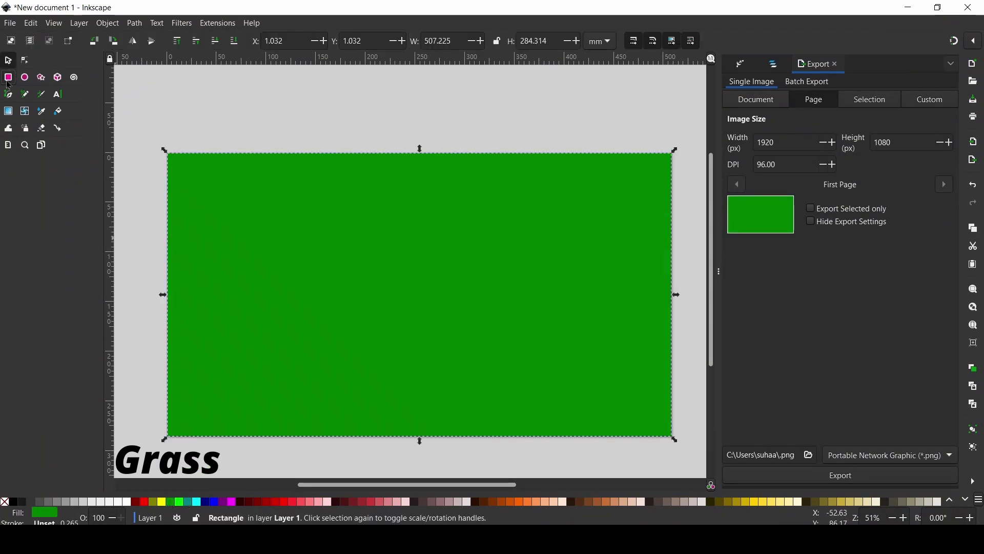
pyautogui.click(143, 398)
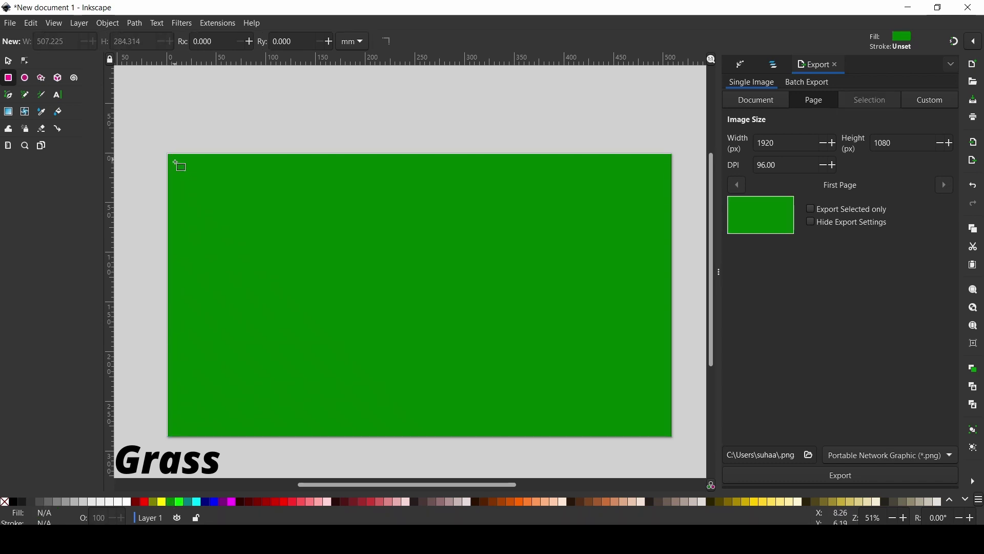
pyautogui.moveTo(175, 162); pyautogui.dragTo(659, 430)
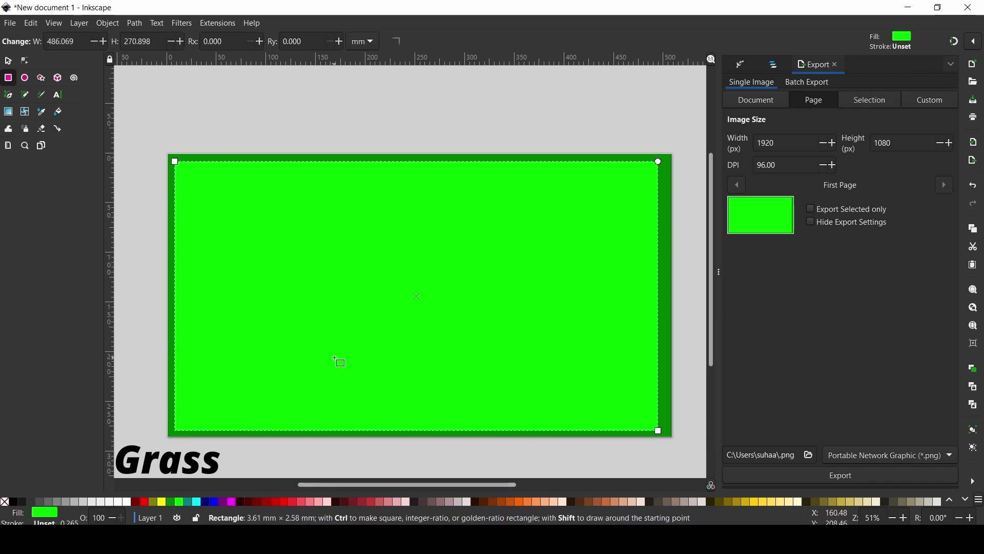
# - Adjust the dark green rectangle to cover the page as a border around the bright green one, and export the image as PNG
pyautogui.click(665, 210)
pyautogui.press('s')
pyautogui.moveTo(662, 201); pyautogui.dragTo(668, 188)
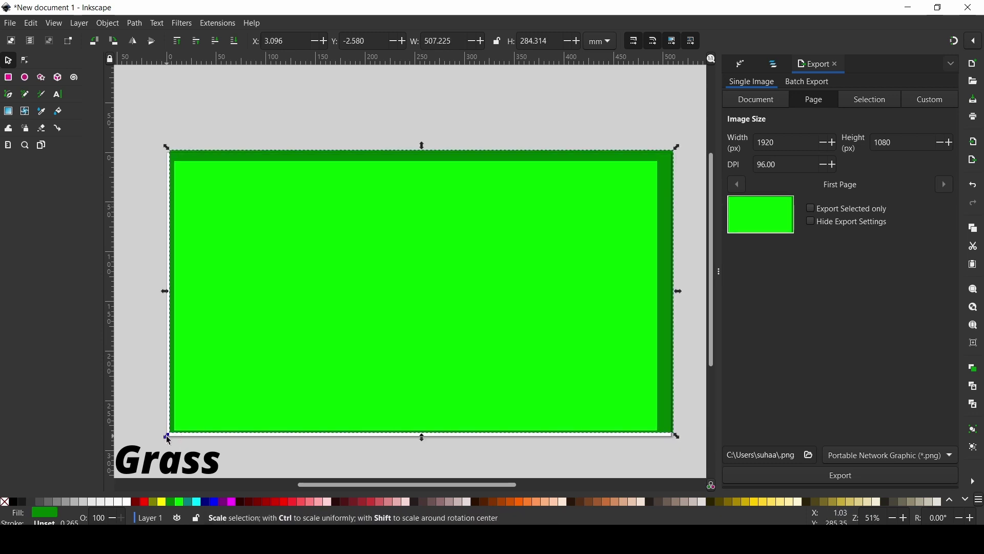
pyautogui.press('Escape')
pyautogui.moveTo(535, 304); pyautogui.dragTo(540, 308)
pyautogui.press('Escape')
pyautogui.click(772, 479)
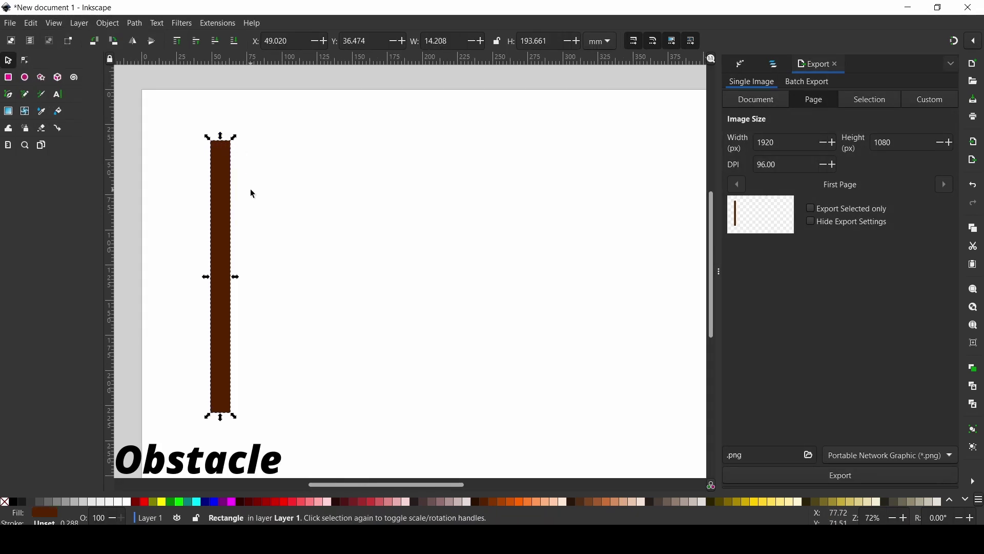
# - Paste a copy of the dark brown bar, narrow it to about 9.5 mm, fill it lighter brown and centre it on the original
pyautogui.click(265, 245)
pyautogui.hotkey('ctrl', 'v')
pyautogui.moveTo(285, 247); pyautogui.dragTo(218, 293)
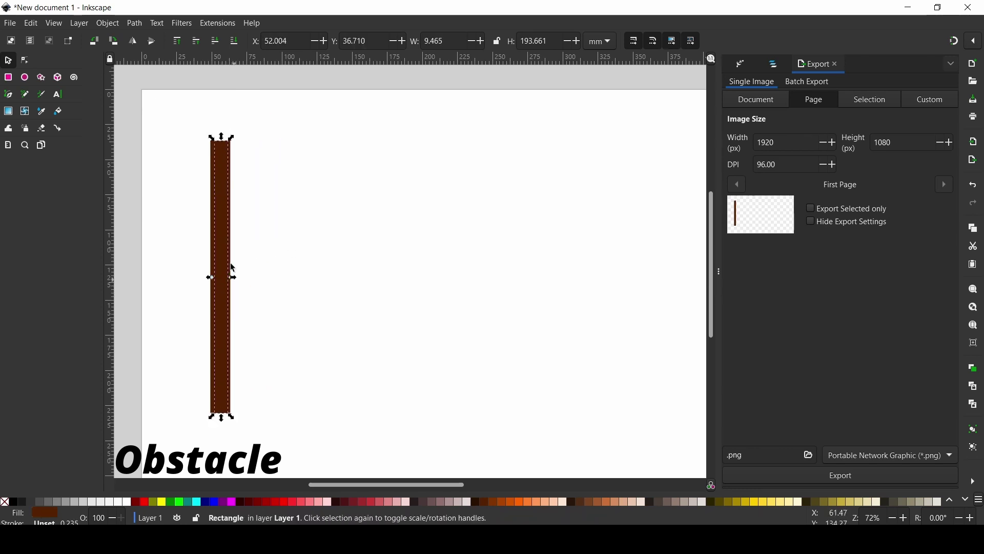
pyautogui.moveTo(227, 242); pyautogui.dragTo(220, 241)
pyautogui.click(255, 192)
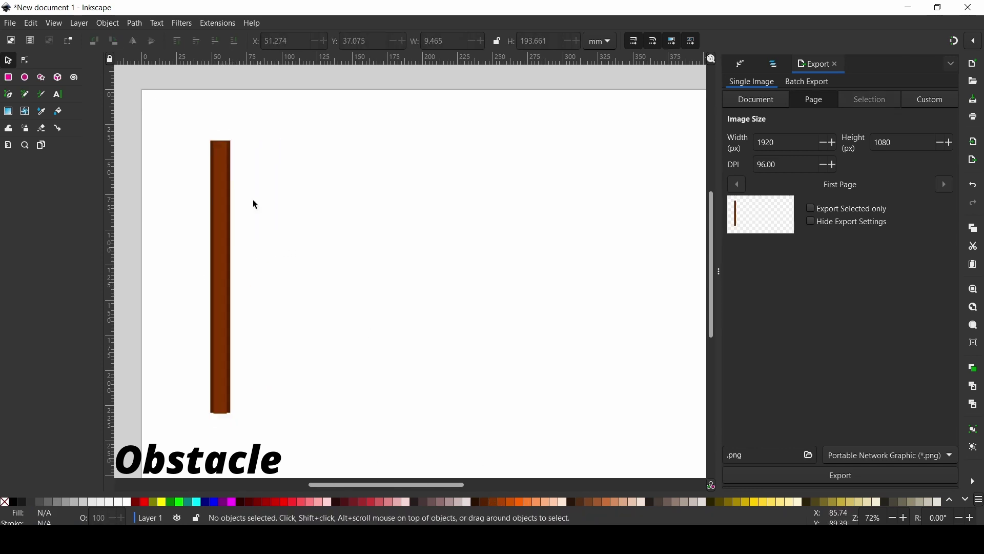
# - Adjust the lighter brown strip's upper end to line up with the dark brown bar
pyautogui.click(228, 401)
pyautogui.press('r')
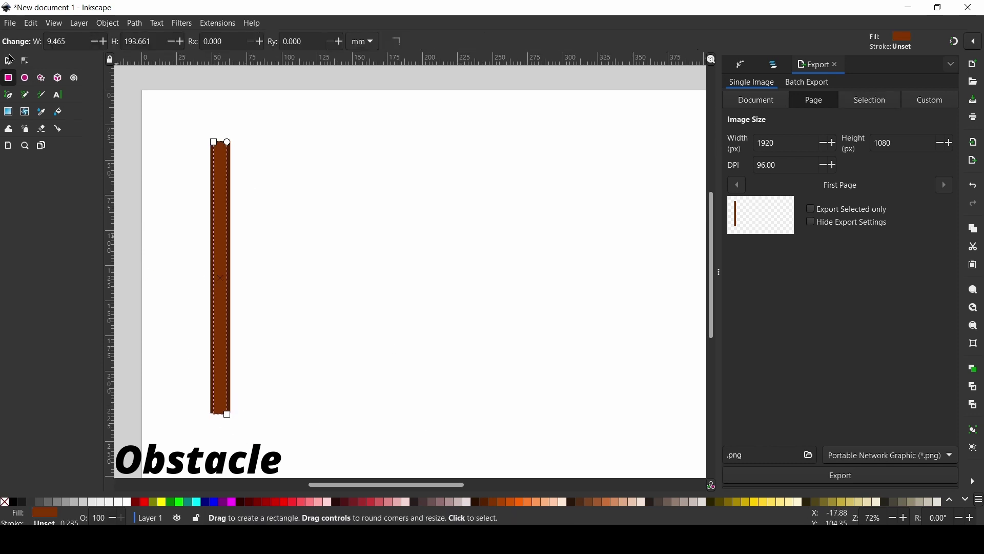
pyautogui.click(8, 62)
pyautogui.moveTo(220, 138); pyautogui.dragTo(220, 145)
pyautogui.press('Escape')
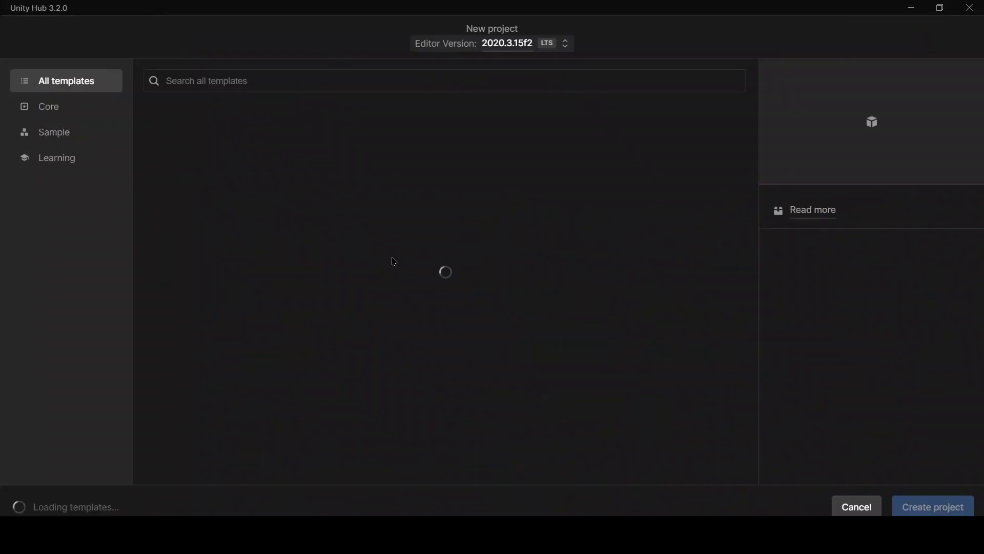
# - In Unity Hub, create a new 2D project named "Mini Golf Game!"
pyautogui.hotkey('ctrl', 'a')
pyautogui.press('BackSpace')
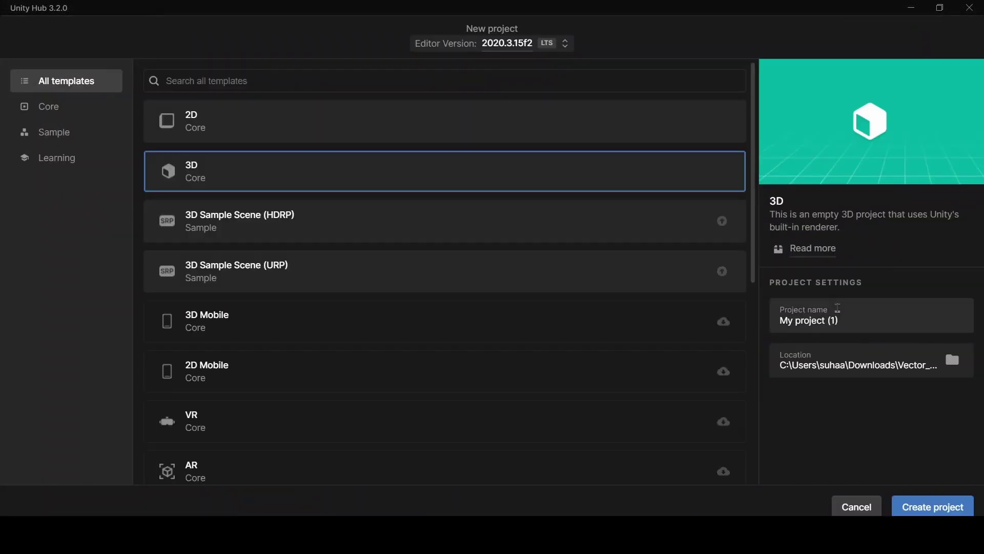
pyautogui.click(446, 122)
pyautogui.write('Golf Ga')
pyautogui.hotkey('ctrl', 'a')
pyautogui.write('Min')
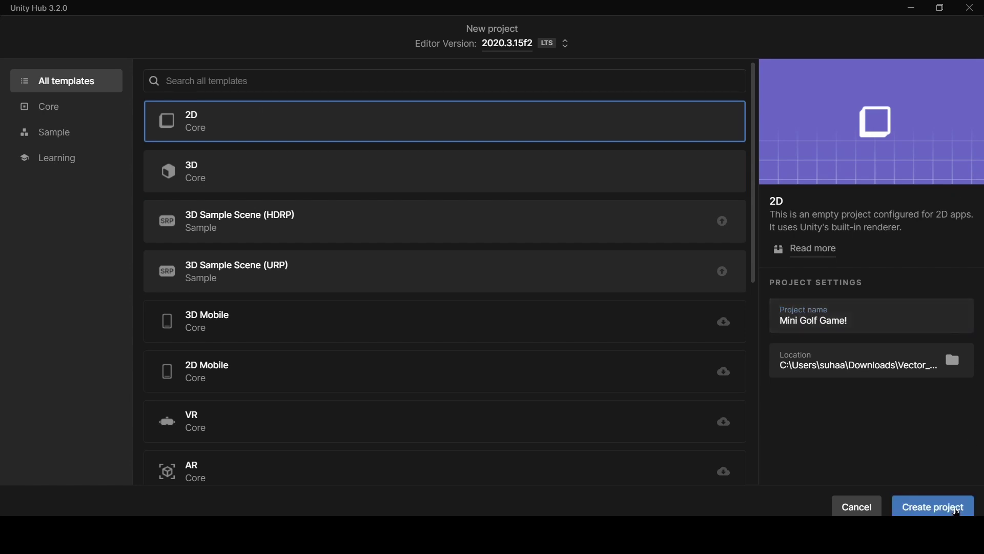
pyautogui.click(933, 506)
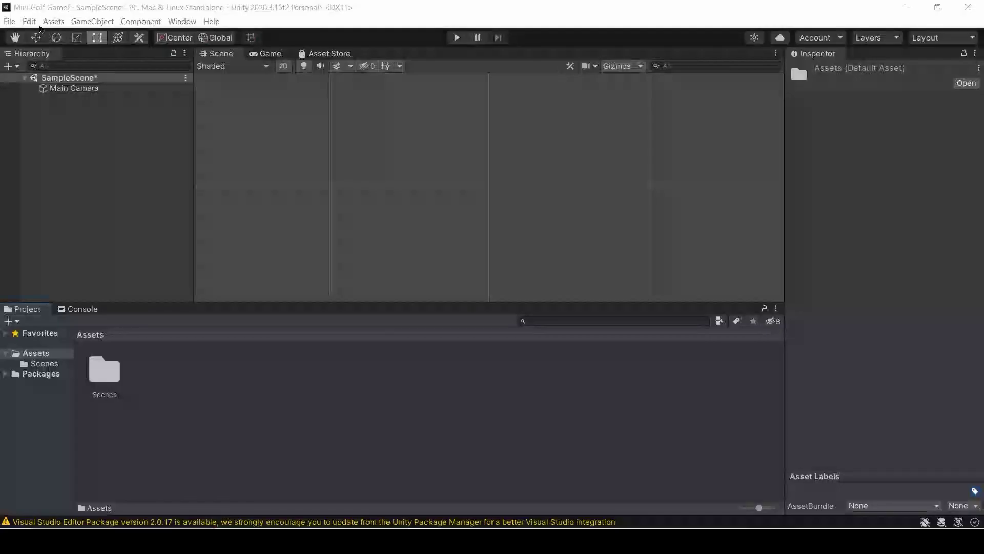
# - Import the golf background, golfball and golfwall images into the project as new assets
pyautogui.click(29, 21)
pyautogui.moveTo(51, 26)
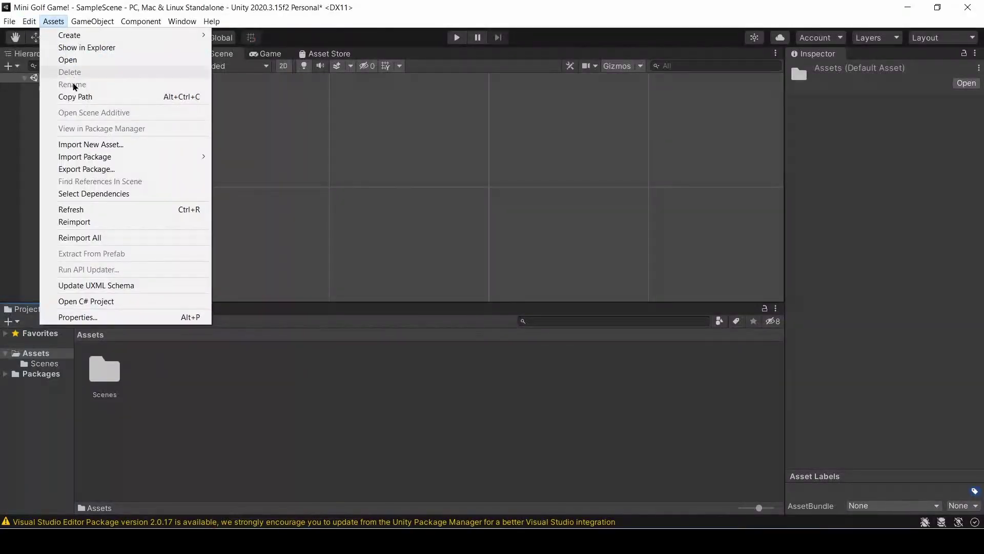
pyautogui.click(102, 144)
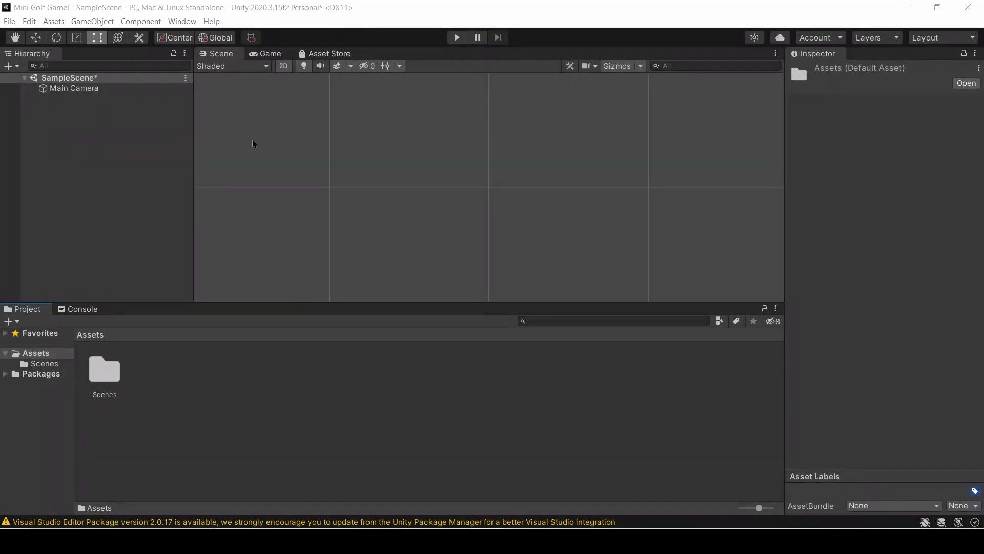
pyautogui.scroll(5, 94, 121)
pyautogui.click(77, 116)
pyautogui.click(122, 182)
pyautogui.click(126, 168)
pyautogui.click(123, 196)
pyautogui.click(123, 181)
pyautogui.click(124, 168)
pyautogui.click(362, 314)
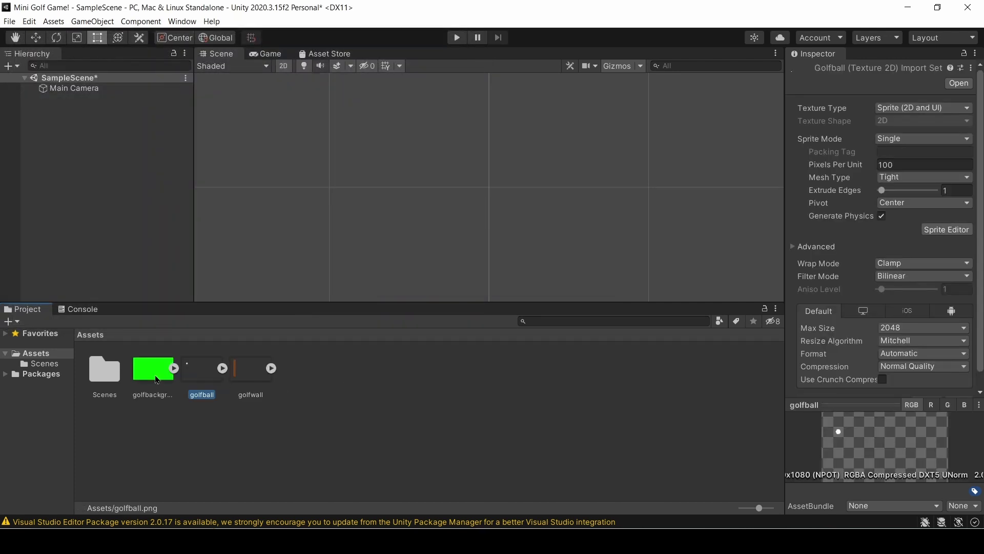
# - Add the golf background sprite to the scene and resize it to fit the camera frame, at a scale of about 1.04 by 0.925
pyautogui.click(158, 379)
pyautogui.moveTo(102, 260); pyautogui.dragTo(56, 169)
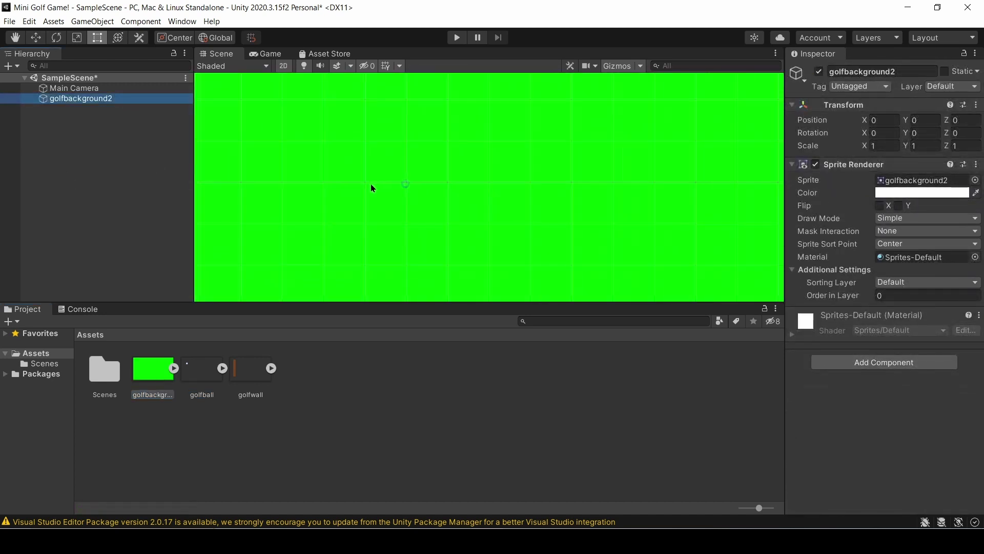
pyautogui.scroll(-5, 367, 184)
pyautogui.moveTo(510, 176); pyautogui.dragTo(554, 181, button='middle')
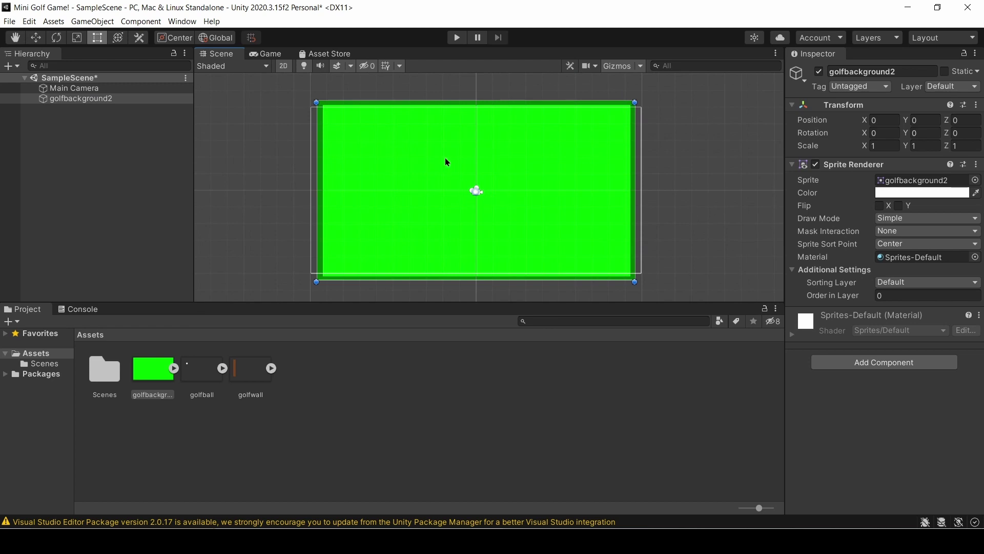
pyautogui.moveTo(316, 102); pyautogui.dragTo(310, 107)
pyautogui.moveTo(644, 288); pyautogui.dragTo(641, 278)
pyautogui.moveTo(641, 106); pyautogui.dragTo(641, 107)
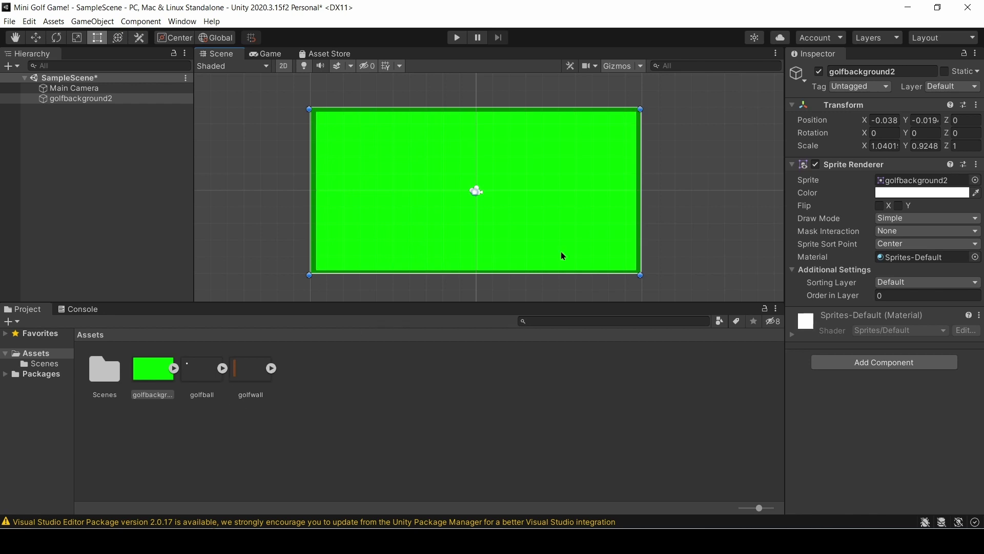
# - Add the golfwall sprite to the scene as a child of golfbackground2
pyautogui.click(338, 452)
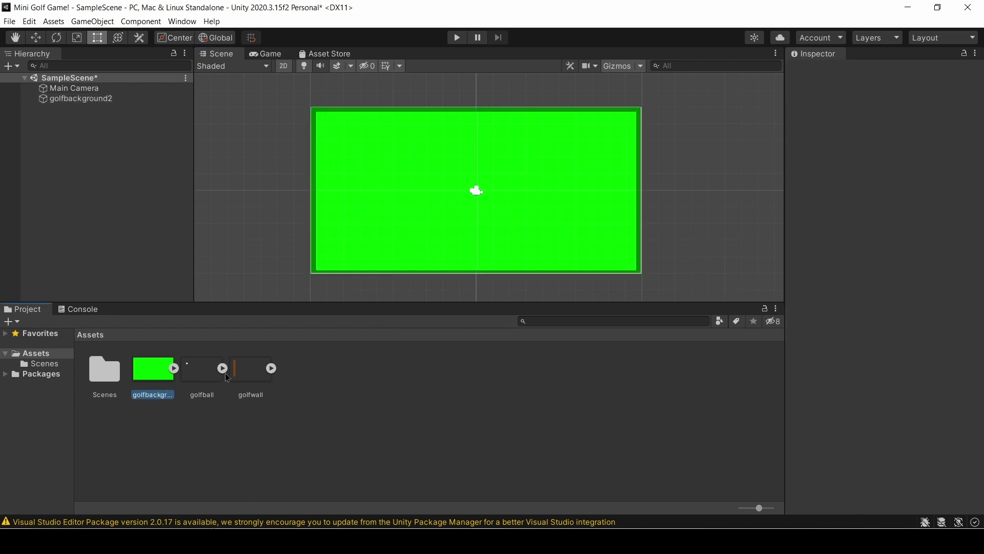
pyautogui.moveTo(266, 386); pyautogui.dragTo(77, 126)
pyautogui.moveTo(97, 92)
pyautogui.mouseDown()
pyautogui.moveTo(99, 107)
pyautogui.moveTo(95, 99)
pyautogui.mouseUp()
# - Rename the golfbackground2 object as Green
pyautogui.click(81, 98)
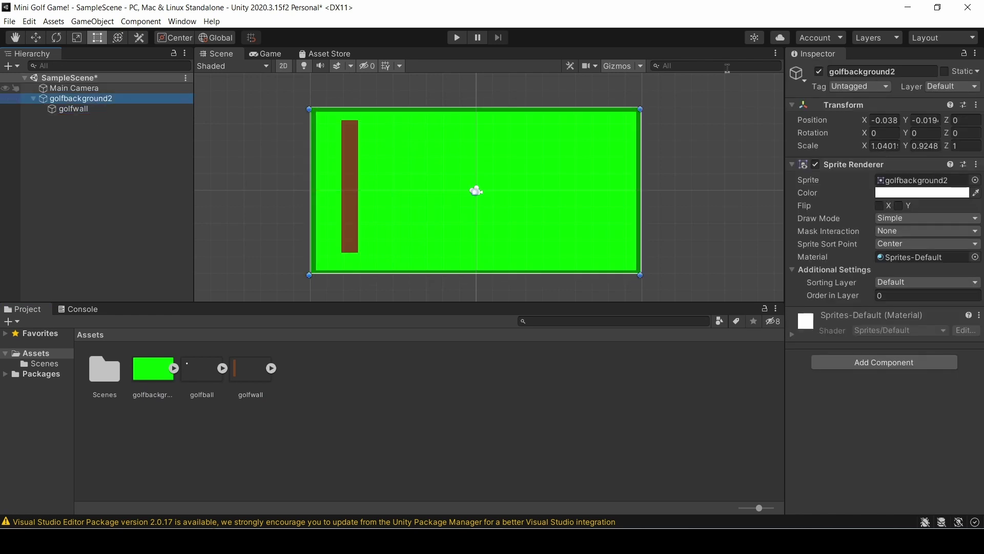
pyautogui.click(918, 72)
pyautogui.write('G')
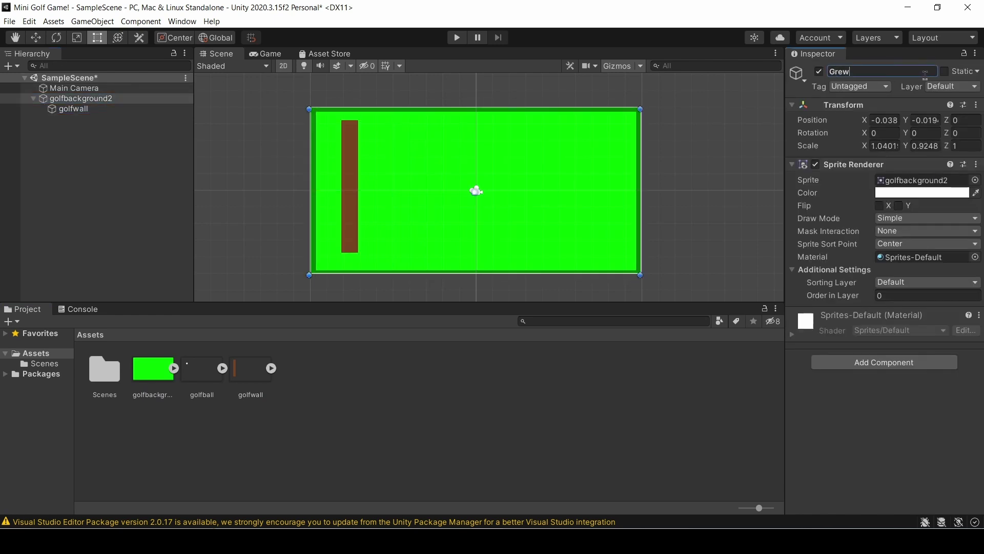
pyautogui.write('reen')
pyautogui.press('Return')
pyautogui.doubleClick(74, 109)
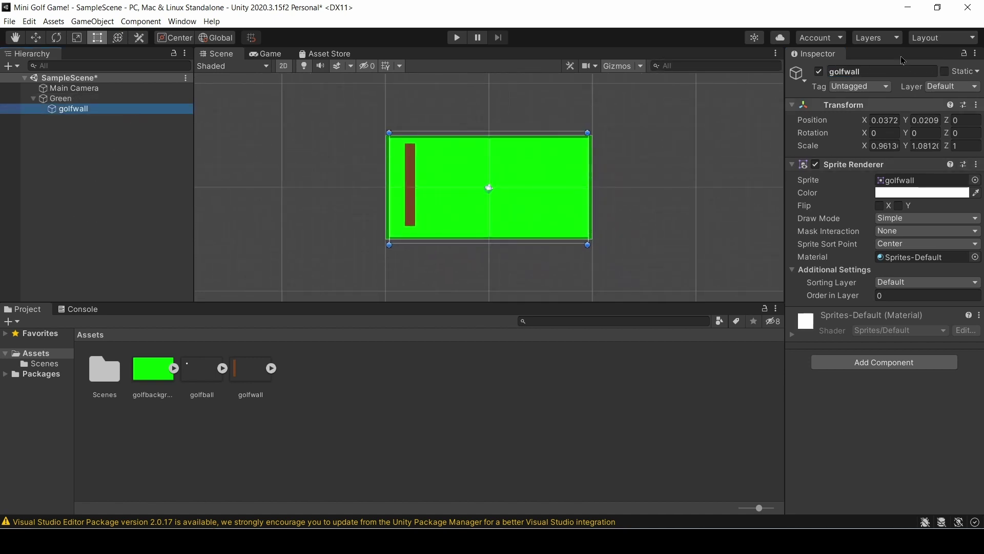
pyautogui.click(876, 72)
pyautogui.press('BackSpace')
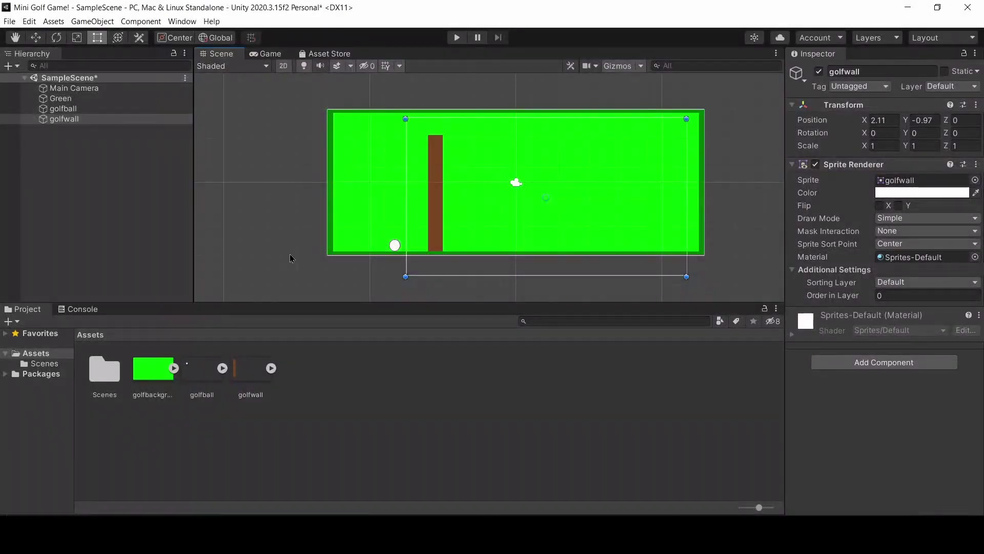
# - Duplicate the golfwall object and name the copy obstacle2
pyautogui.rightClick(114, 121)
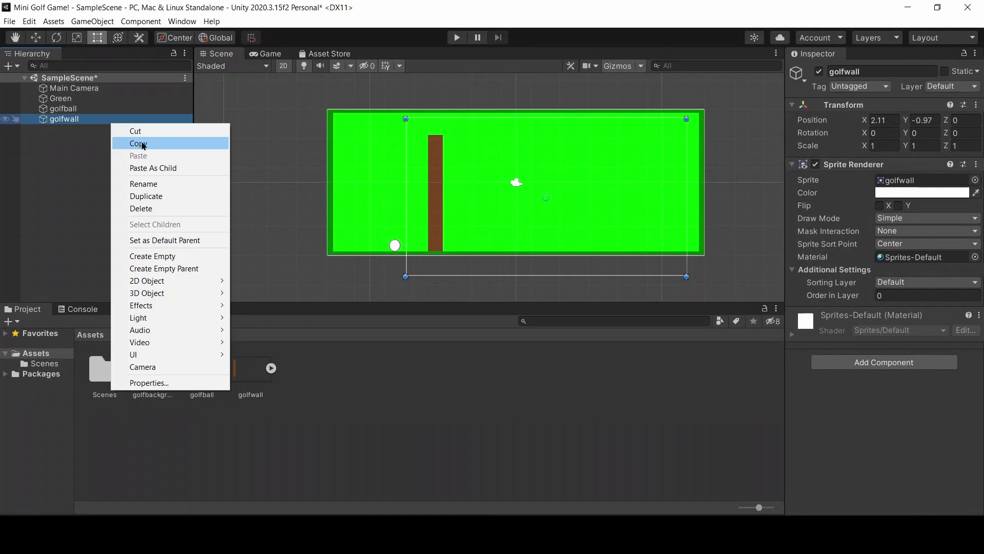
pyautogui.click(143, 201)
pyautogui.click(877, 71)
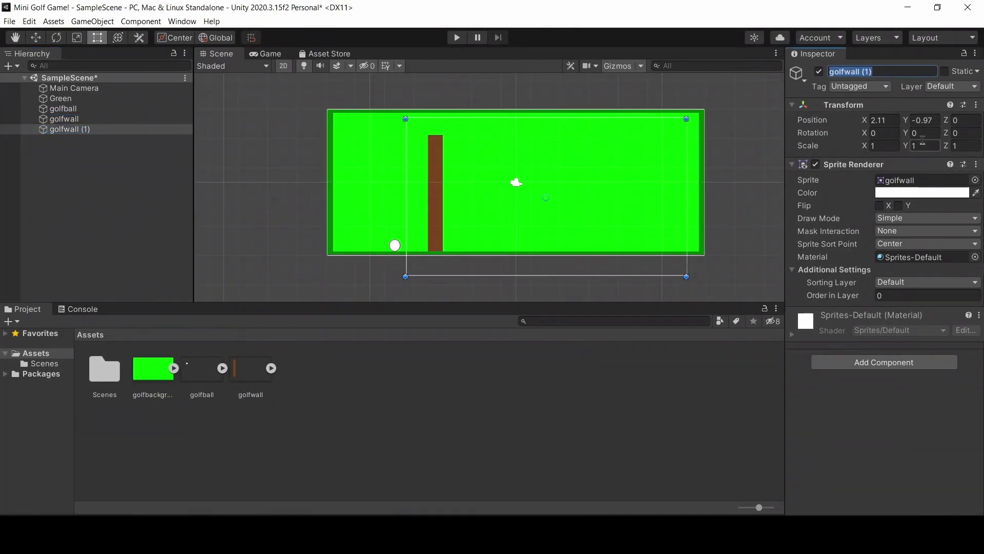
pyautogui.write('obstacle2')
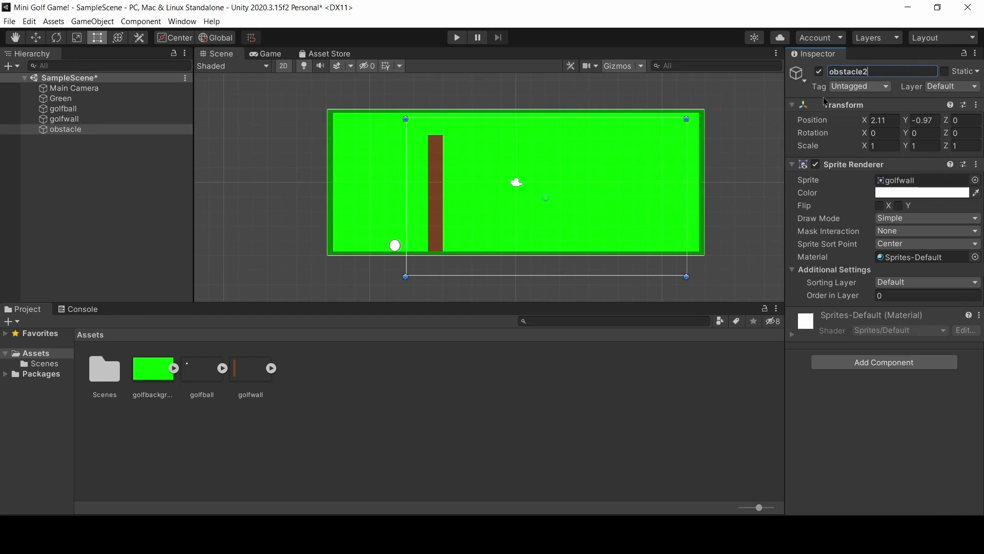
pyautogui.click(237, 272)
# - Rename the original golfwall object as obstacle1
pyautogui.click(64, 118)
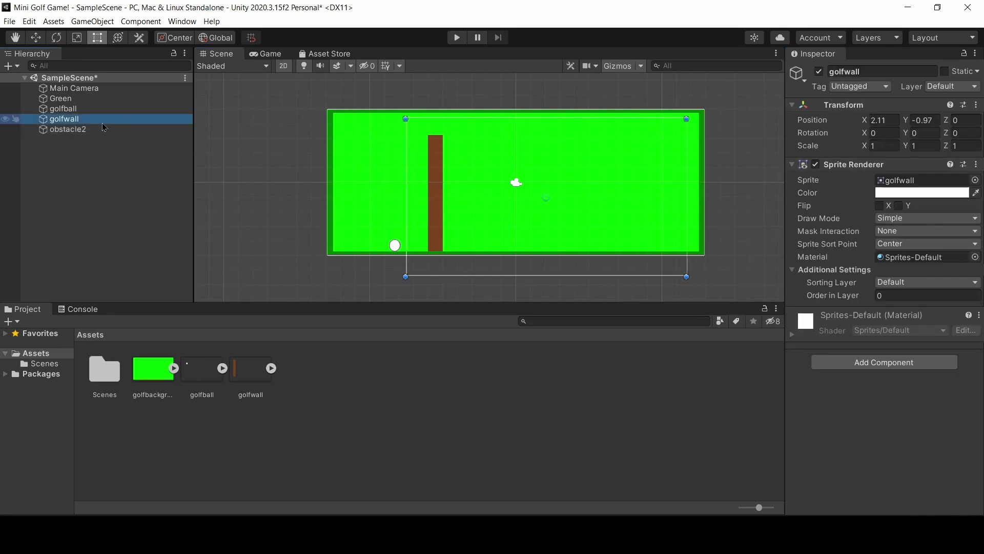
pyautogui.click(871, 72)
pyautogui.write('obstacle1')
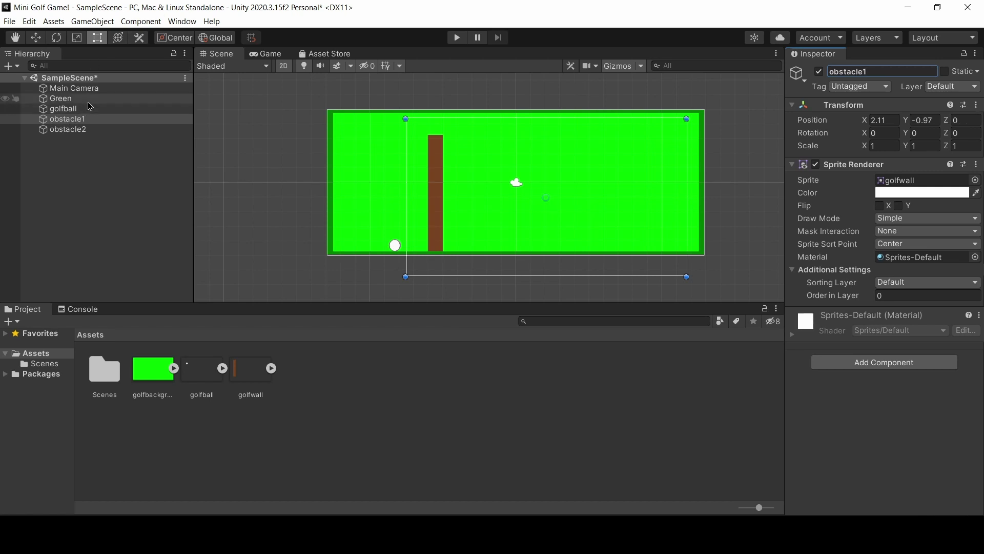
pyautogui.click(75, 140)
# - Move obstacle2 to the right half of the green so its upper end touches the green's upper edge
pyautogui.click(77, 130)
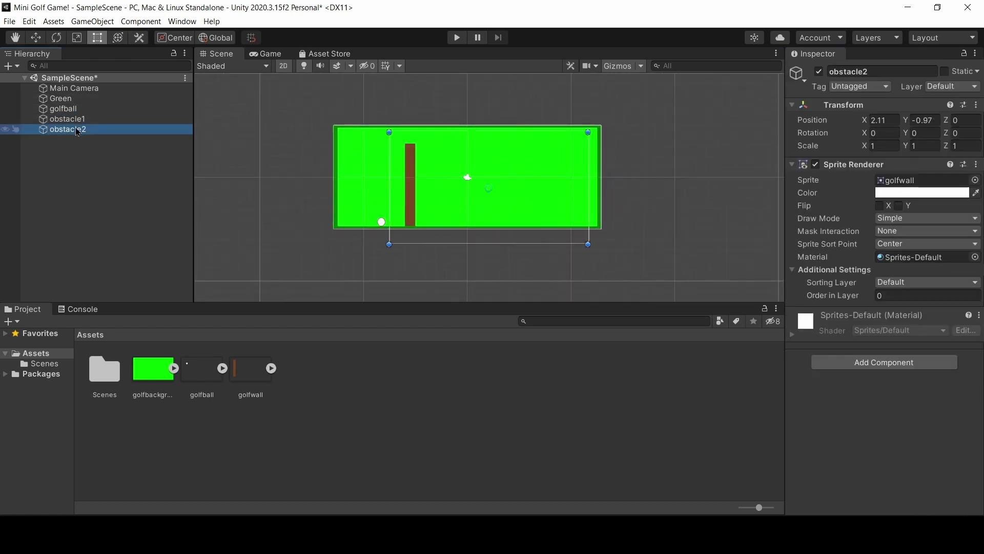
pyautogui.moveTo(427, 218); pyautogui.dragTo(547, 202)
pyautogui.click(510, 294)
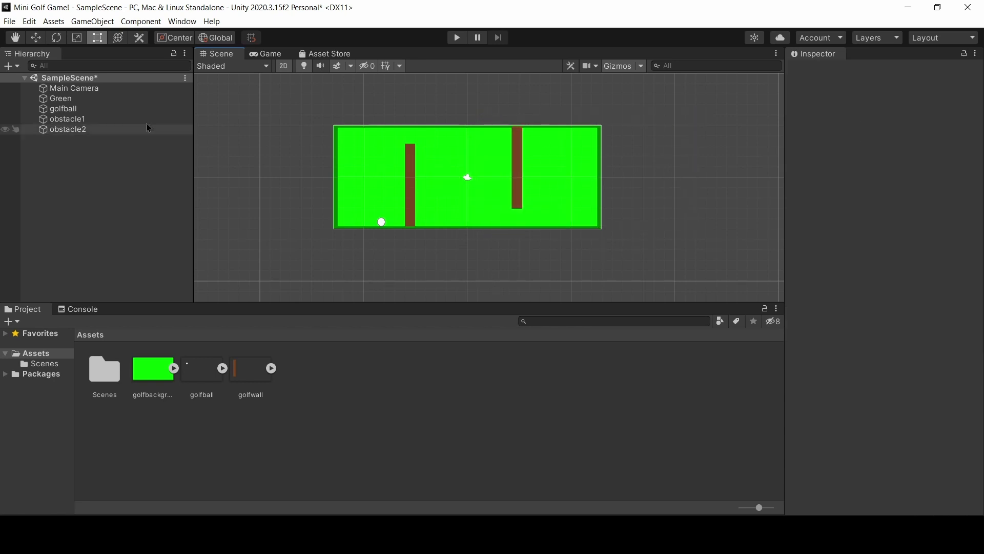
# - Add a Box Collider 2D component to obstacle1
pyautogui.click(77, 119)
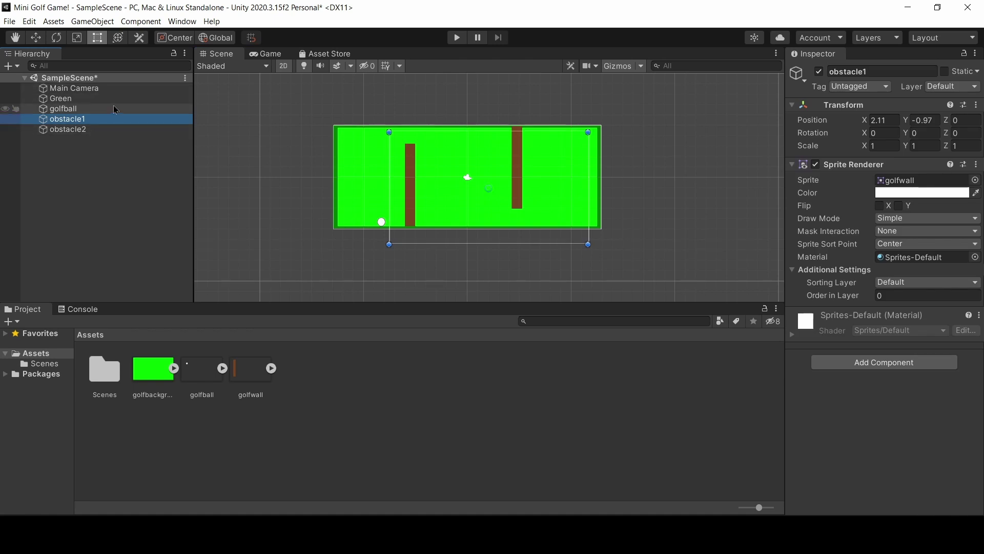
pyautogui.click(112, 98)
pyautogui.click(105, 130)
pyautogui.click(105, 119)
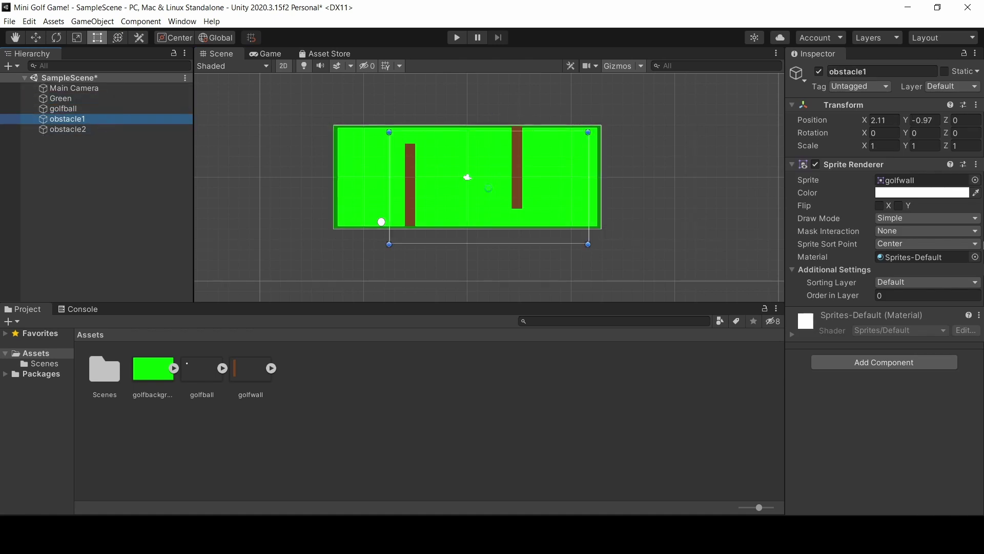
pyautogui.click(878, 363)
pyautogui.write('box co')
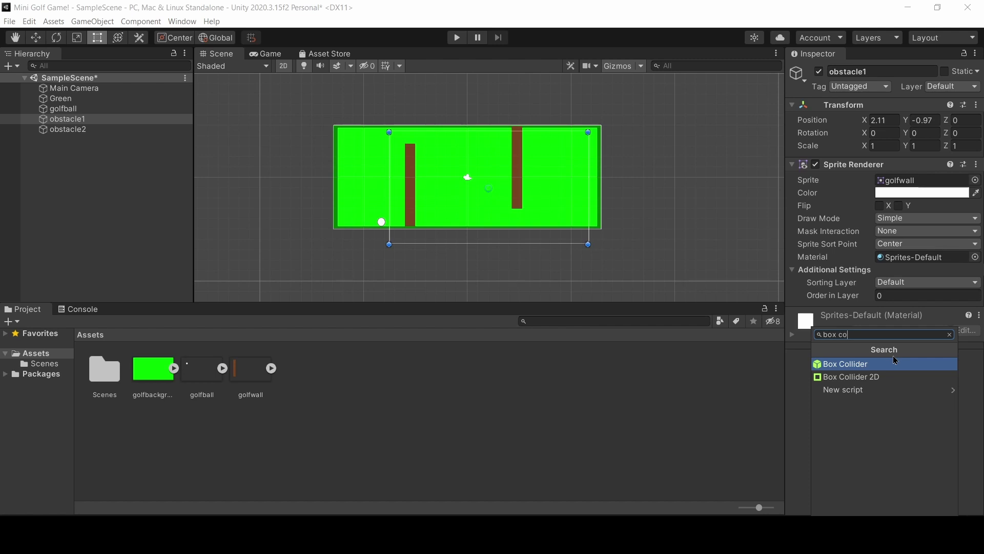
pyautogui.press('Down')
pyautogui.press('Down')
pyautogui.press('Up')
pyautogui.press('Return')
# - Reshape obstacle1's box collider to fit the brown wall, about 1.21 wide and 8.08 high
pyautogui.click(885, 332)
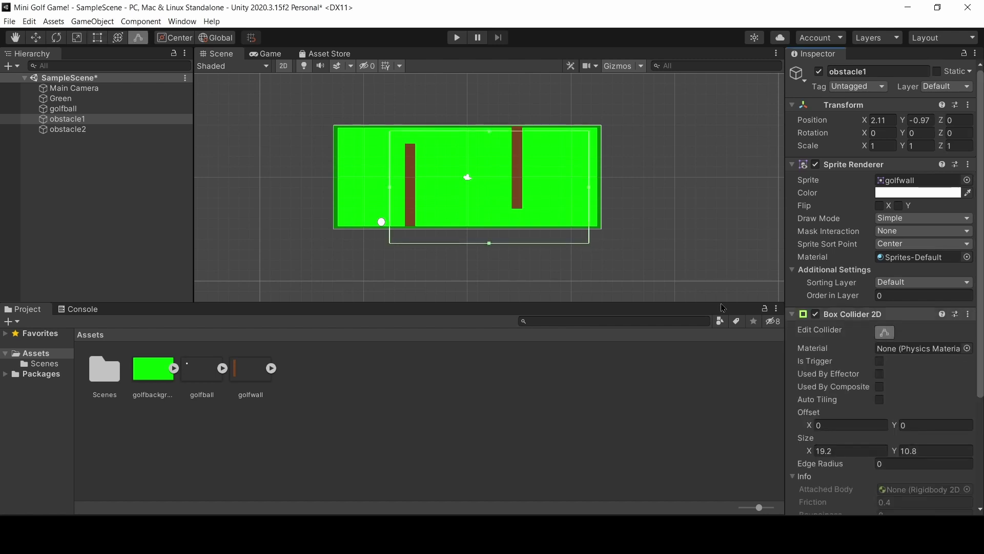
pyautogui.moveTo(490, 243); pyautogui.dragTo(433, 231)
pyautogui.scroll(3, 484, 243)
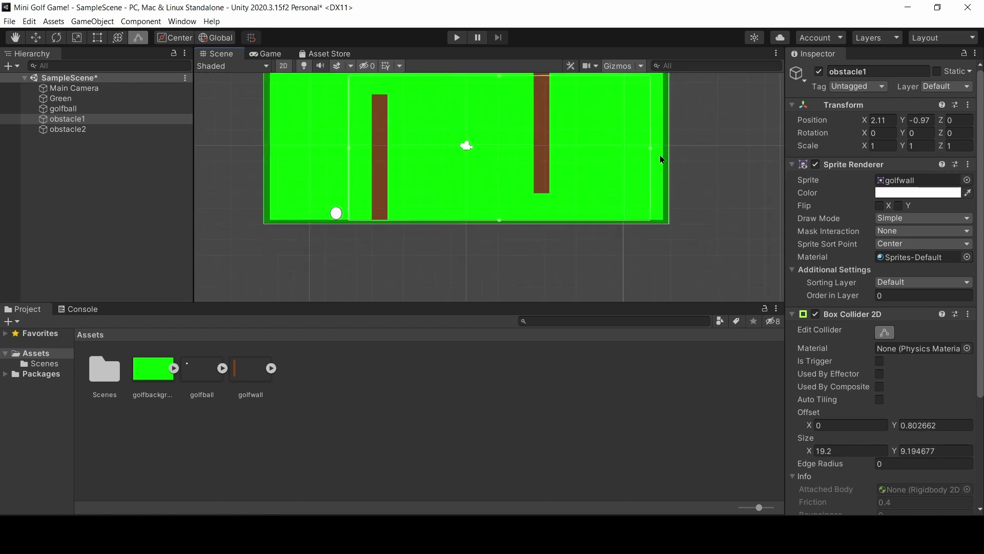
pyautogui.moveTo(651, 150); pyautogui.dragTo(372, 148)
pyautogui.scroll(-1, 393, 145)
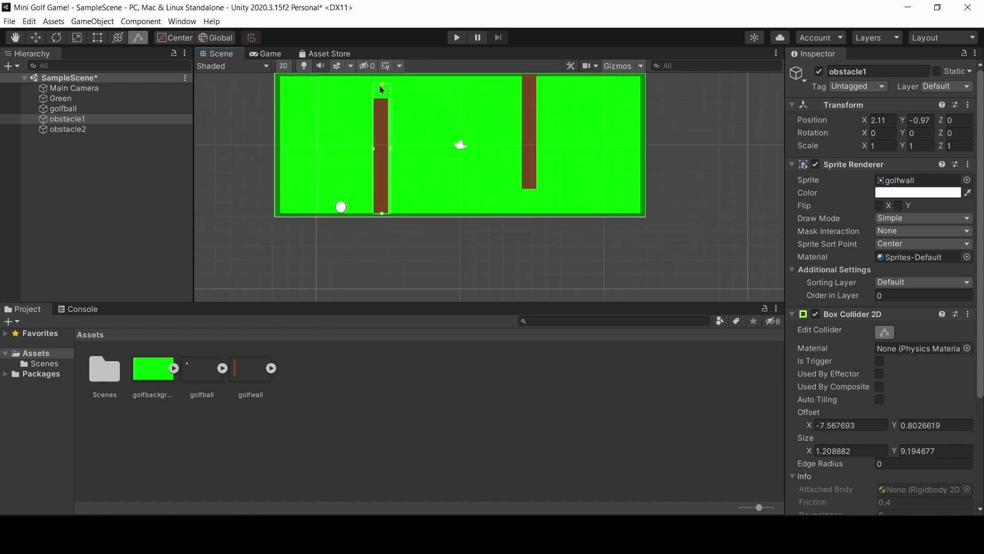
pyautogui.moveTo(381, 91); pyautogui.dragTo(378, 99)
# - Add a Box Collider 2D component to obstacle2
pyautogui.click(115, 131)
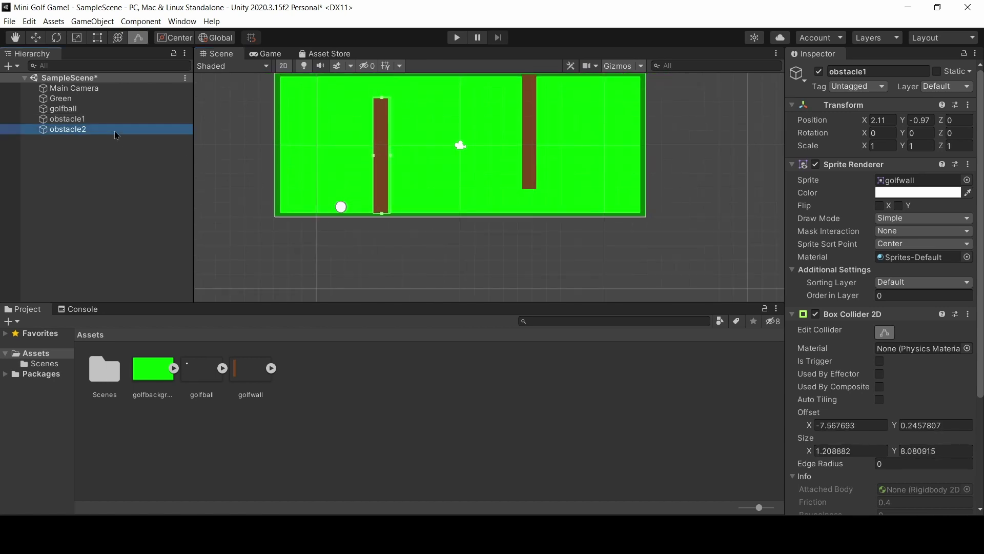
pyautogui.click(884, 362)
pyautogui.write('box')
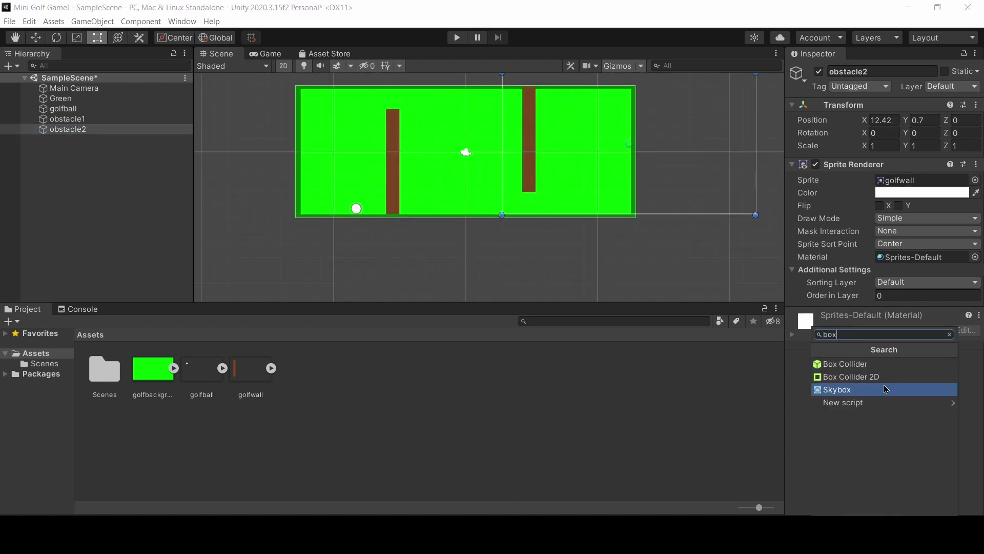
pyautogui.click(885, 376)
# - Reshape obstacle2's box collider to fit the brown wall, about 1.14 wide
pyautogui.click(885, 333)
pyautogui.scroll(-1, 666, 205)
pyautogui.moveTo(741, 156); pyautogui.dragTo(537, 154)
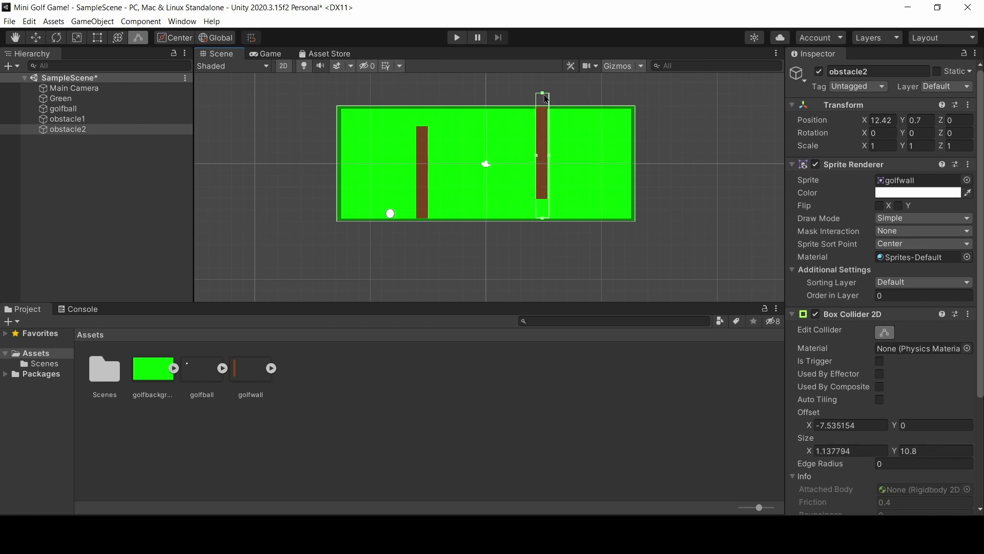
pyautogui.moveTo(545, 101); pyautogui.dragTo(544, 114)
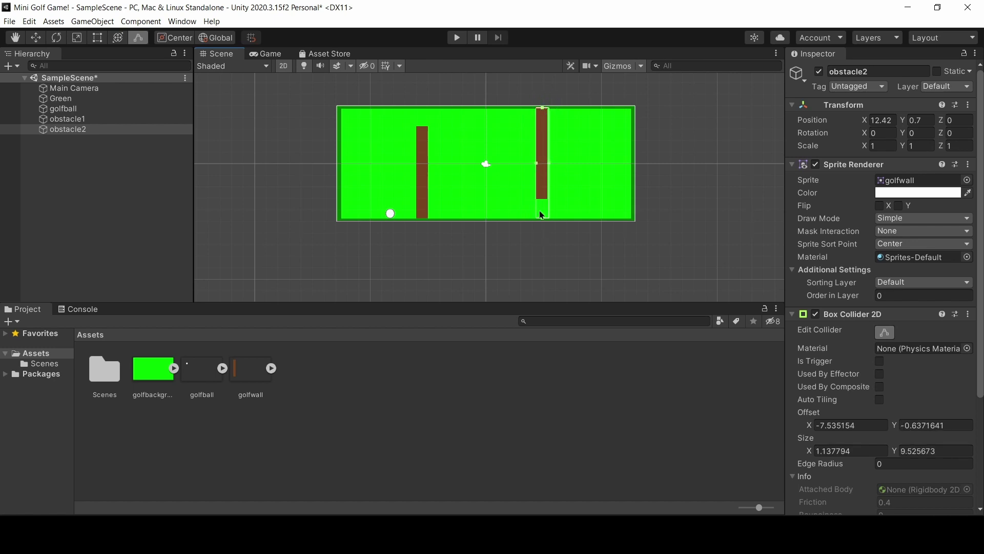
pyautogui.moveTo(545, 222); pyautogui.dragTo(542, 199)
pyautogui.click(605, 488)
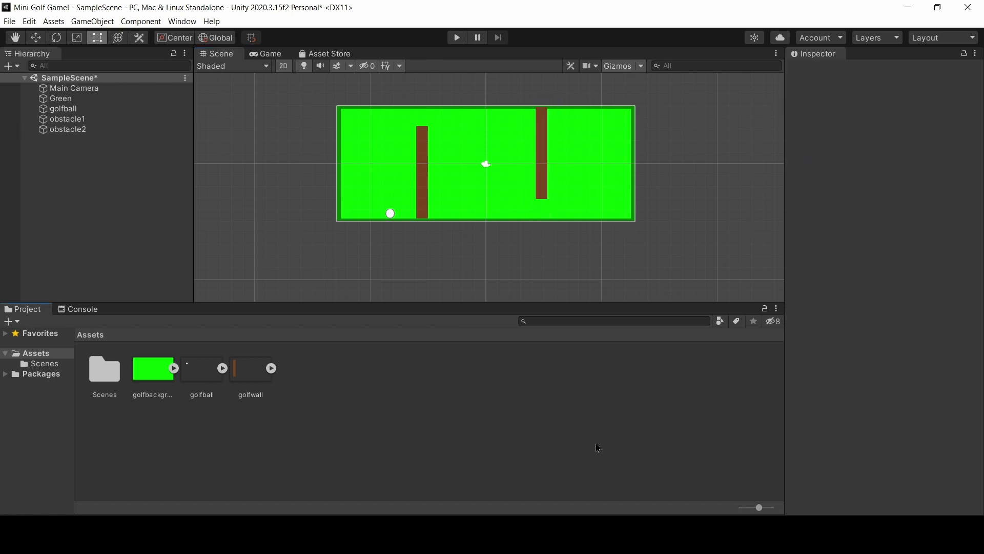
# - Add a Circle Collider 2D component to the golfball object
pyautogui.doubleClick(63, 108)
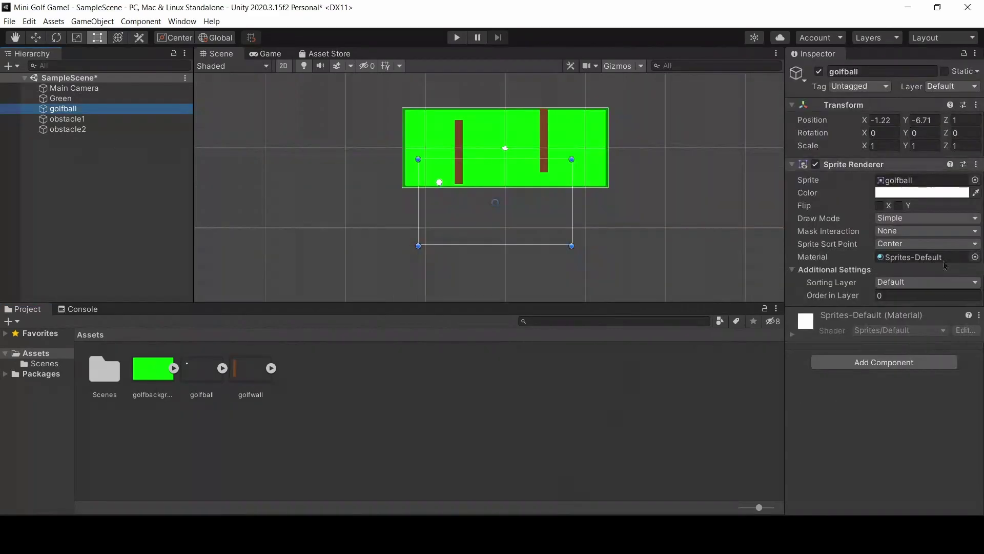
pyautogui.click(878, 358)
pyautogui.write('box')
pyautogui.write('collider')
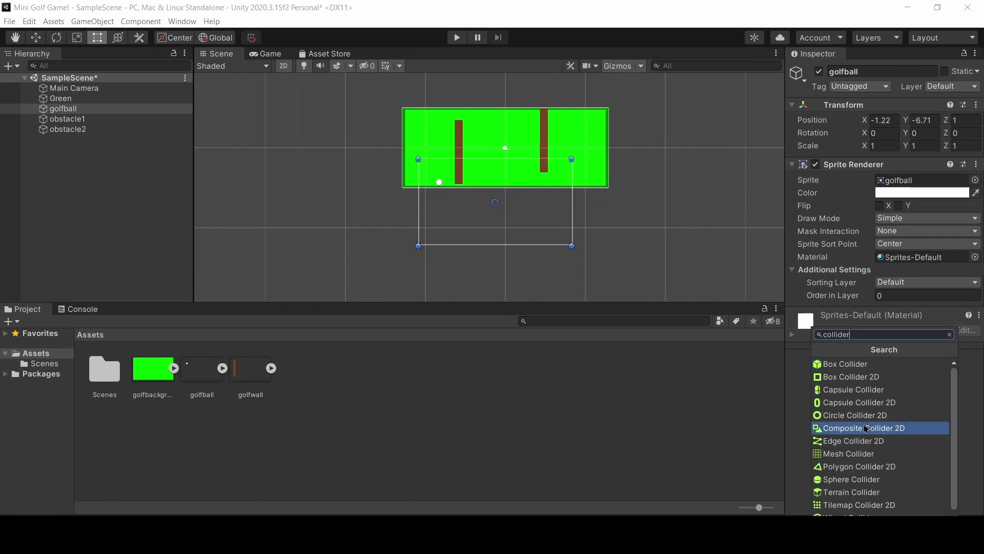
pyautogui.click(855, 415)
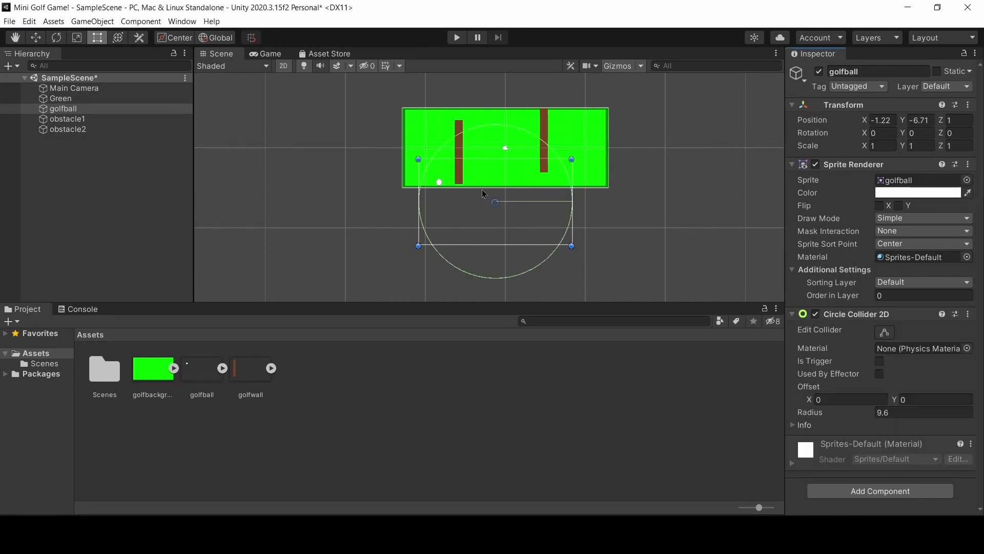
# - Fit the golfball's circle collider to the ball with offset X -7.1, Y 2.4 and radius 0.58
pyautogui.press('BackSpace')
pyautogui.press('BackSpace')
pyautogui.press('BackSpace')
pyautogui.press('BackSpace')
pyautogui.write('2')
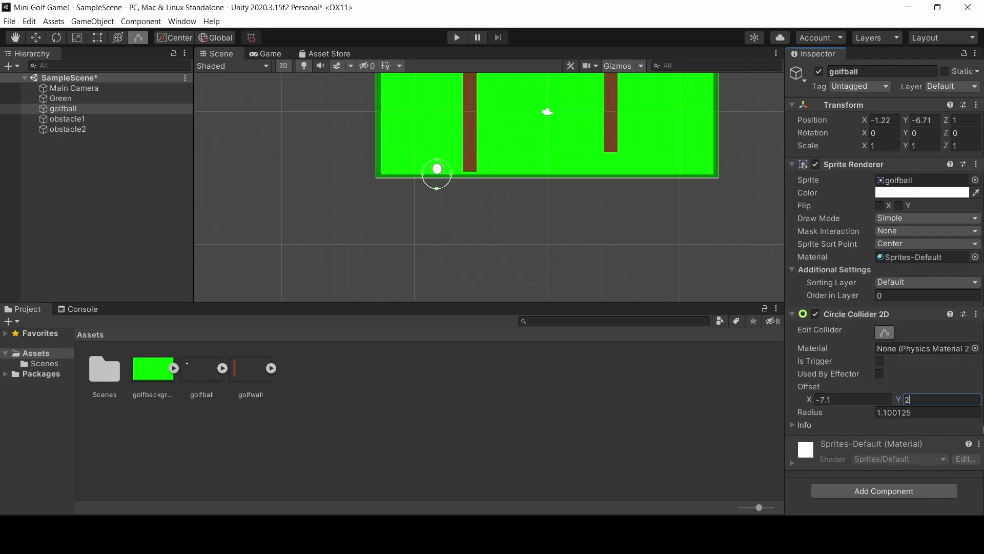
pyautogui.write('.3')
pyautogui.moveTo(869, 414); pyautogui.dragTo(862, 415)
pyautogui.click(955, 398)
# - Create an empty child object under Green and name it Top Side
pyautogui.click(564, 164)
pyautogui.scroll(1, 531, 204)
pyautogui.scroll(3, 450, 202)
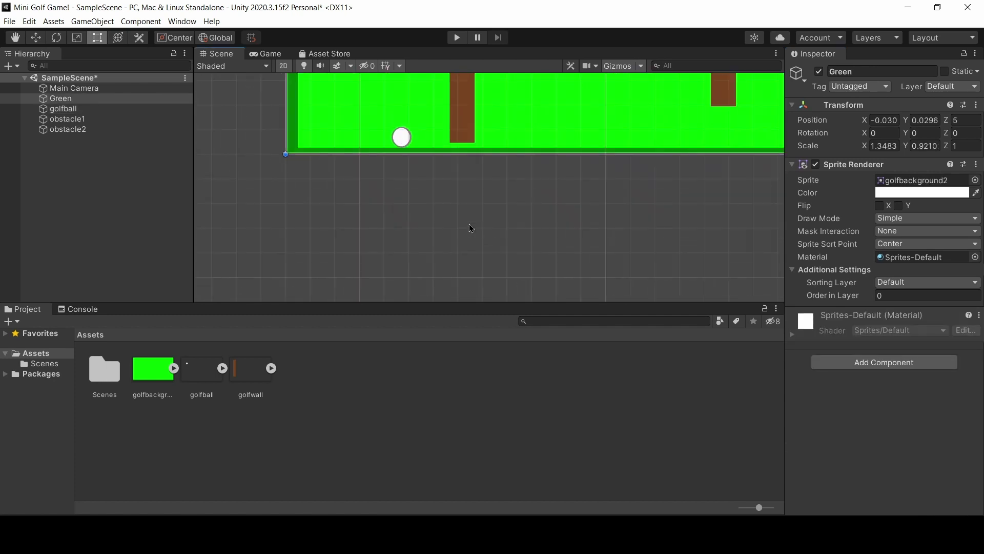
pyautogui.scroll(-3, 461, 205)
pyautogui.click(492, 231)
pyautogui.rightClick(61, 98)
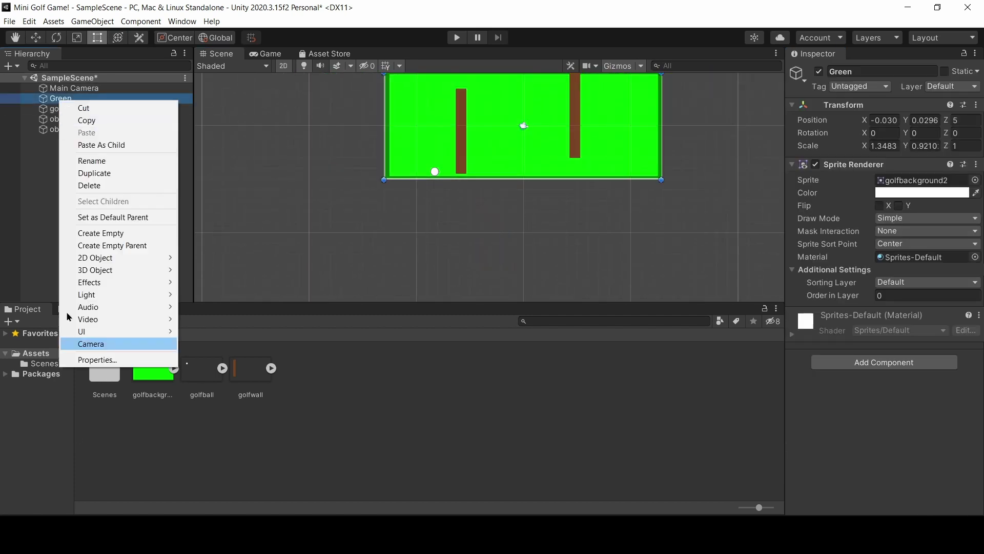
pyautogui.click(1, 250)
pyautogui.rightClick(60, 98)
pyautogui.click(101, 233)
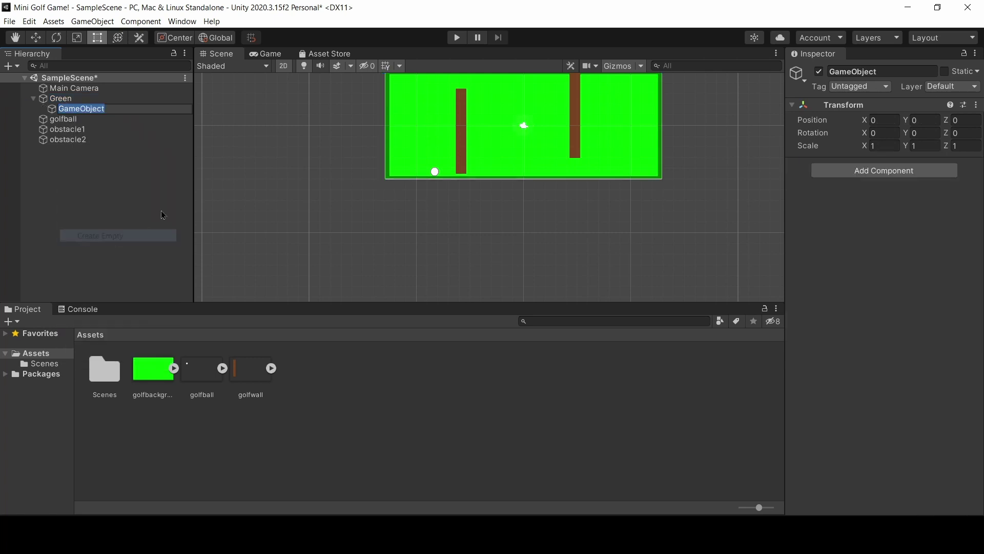
pyautogui.click(882, 72)
pyautogui.write('Top Side')
pyautogui.press('Return')
pyautogui.click(884, 170)
pyautogui.write('box')
pyautogui.press('Return')
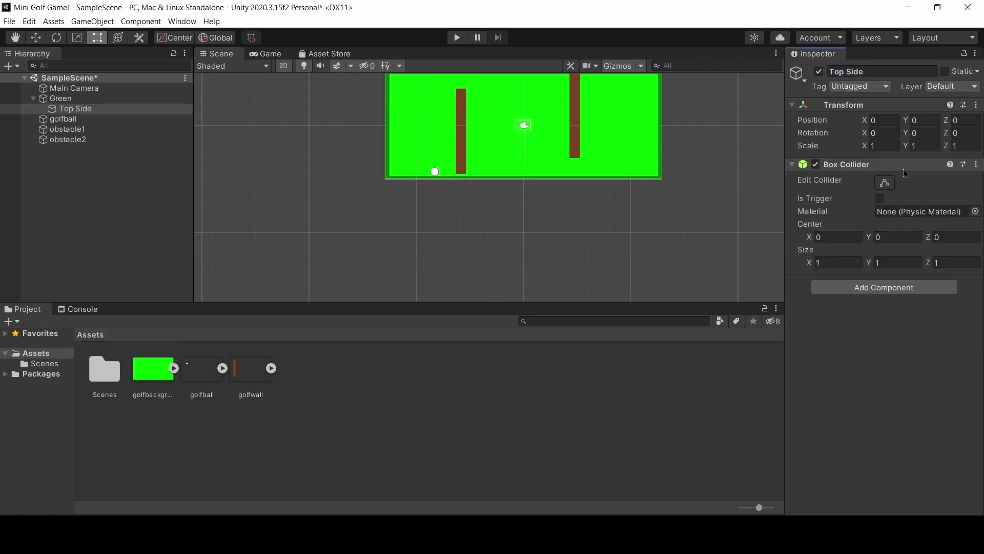
pyautogui.rightClick(848, 164)
pyautogui.click(872, 187)
# - Add a Box Collider 2D component to Top Side
pyautogui.click(874, 171)
pyautogui.write('box')
pyautogui.click(851, 228)
# - Reshape Top Side's box collider into a very thin strip about 18.6 wide along the green's upper edge
pyautogui.click(885, 182)
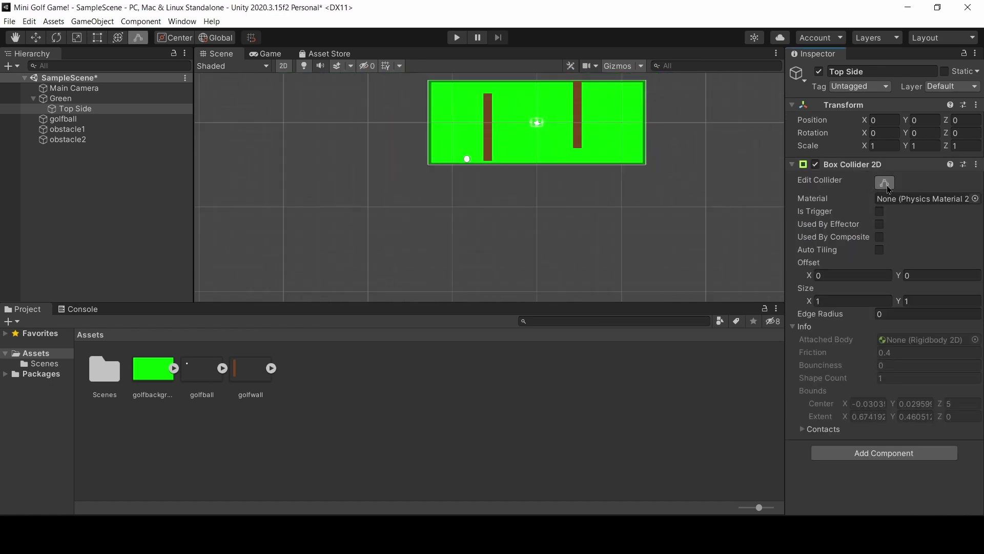
pyautogui.click(544, 202)
pyautogui.click(538, 123)
pyautogui.click(538, 123)
pyautogui.scroll(2, 578, 152)
pyautogui.moveTo(578, 152); pyautogui.dragTo(509, 291, button='middle')
pyautogui.click(885, 183)
pyautogui.moveTo(503, 211); pyautogui.dragTo(509, 154)
pyautogui.moveTo(495, 192); pyautogui.dragTo(677, 182)
pyautogui.moveTo(503, 222); pyautogui.dragTo(512, 154)
# - Make three duplicates of the Top Side object under Green
pyautogui.rightClick(95, 108)
pyautogui.click(127, 180)
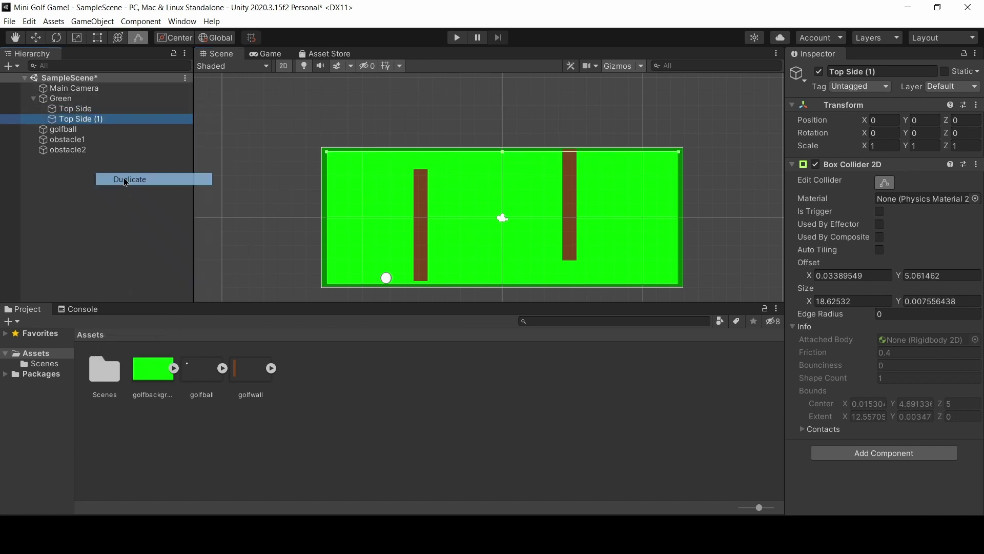
pyautogui.rightClick(88, 119)
pyautogui.click(124, 191)
pyautogui.rightClick(83, 126)
pyautogui.click(117, 200)
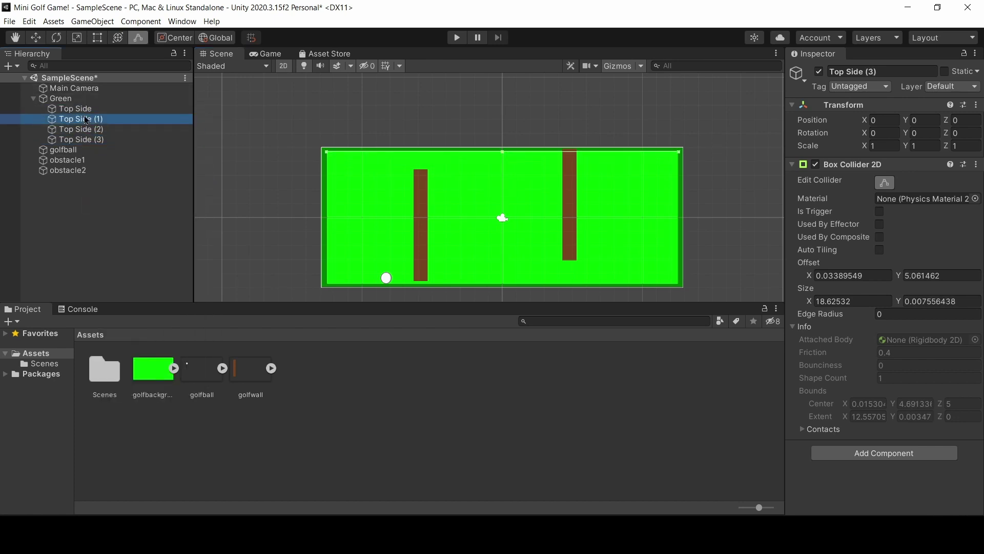
# - Rename the first Top Side copy as Bottom Side and the second as Left Side
pyautogui.click(922, 72)
pyautogui.write('Bottom Side')
pyautogui.press('Return')
pyautogui.press('Down')
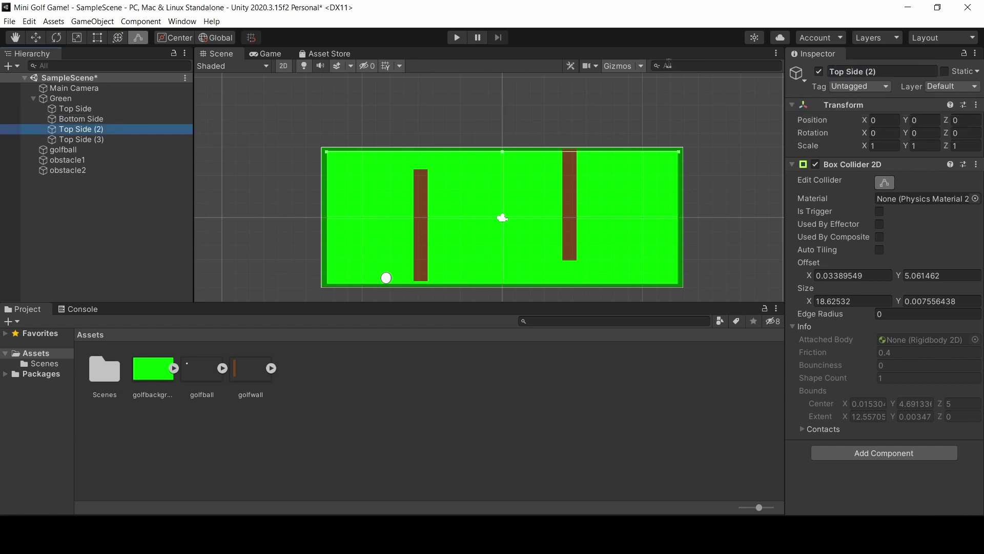
pyautogui.write('Left Sidew')
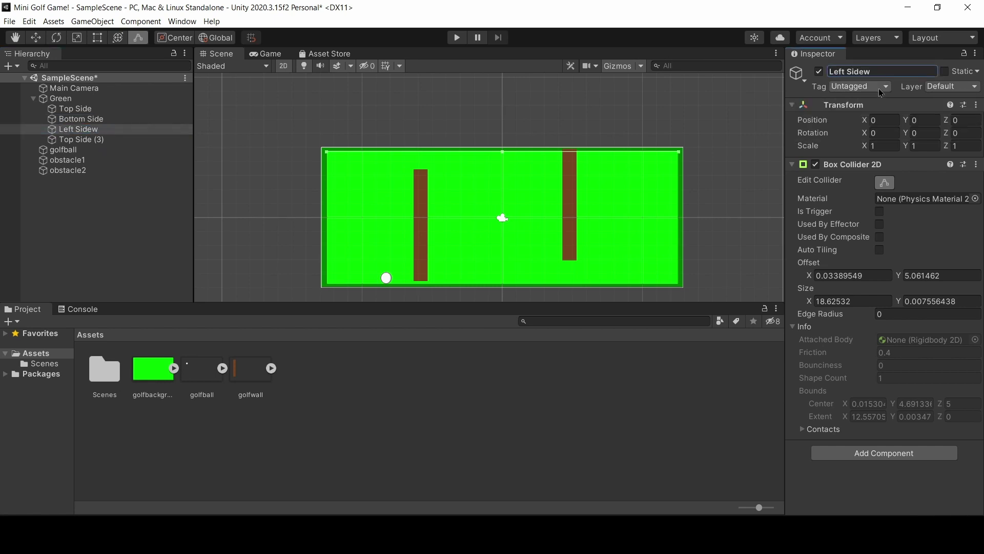
pyautogui.press('BackSpace')
pyautogui.press('Return')
# - Rename the golfball object as Right Side
pyautogui.press('Down')
pyautogui.press('Down')
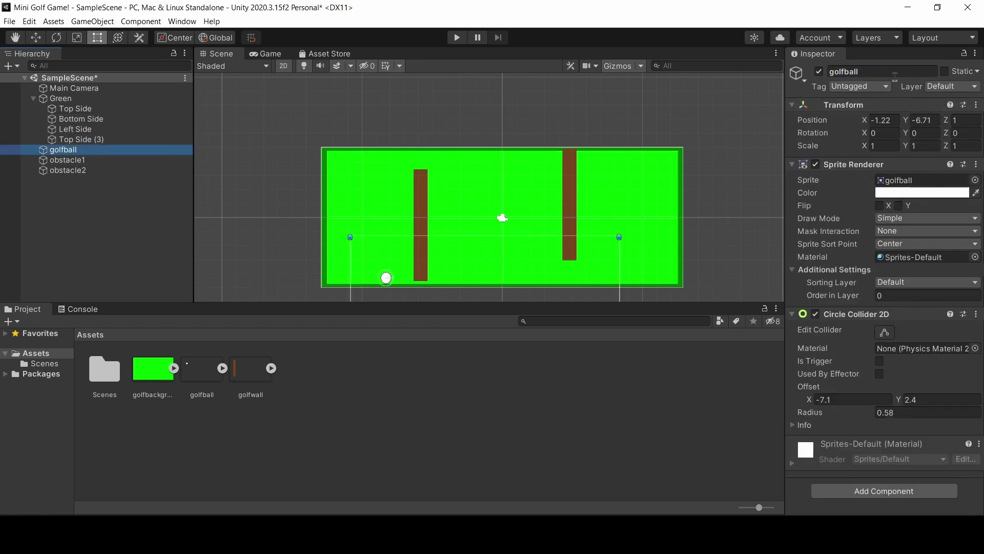
pyautogui.write('Right Side')
pyautogui.press('Return')
# - Reshape Bottom Side's box collider into a strip about 0.05 high along the green's lower edge
pyautogui.press('Up')
pyautogui.press('Up')
pyautogui.press('Up')
pyautogui.press('Up')
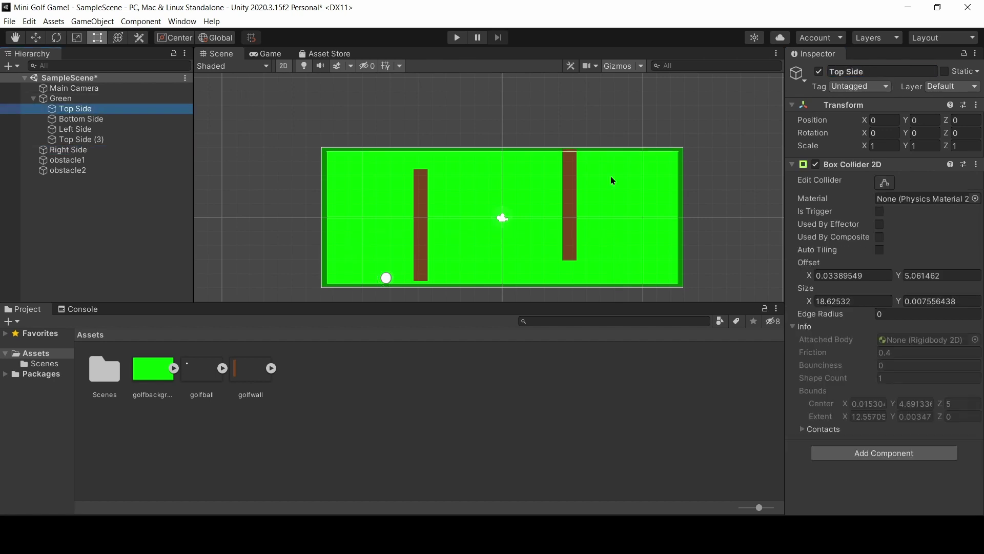
pyautogui.click(884, 183)
pyautogui.press('Down')
pyautogui.press('Down')
pyautogui.press('Down')
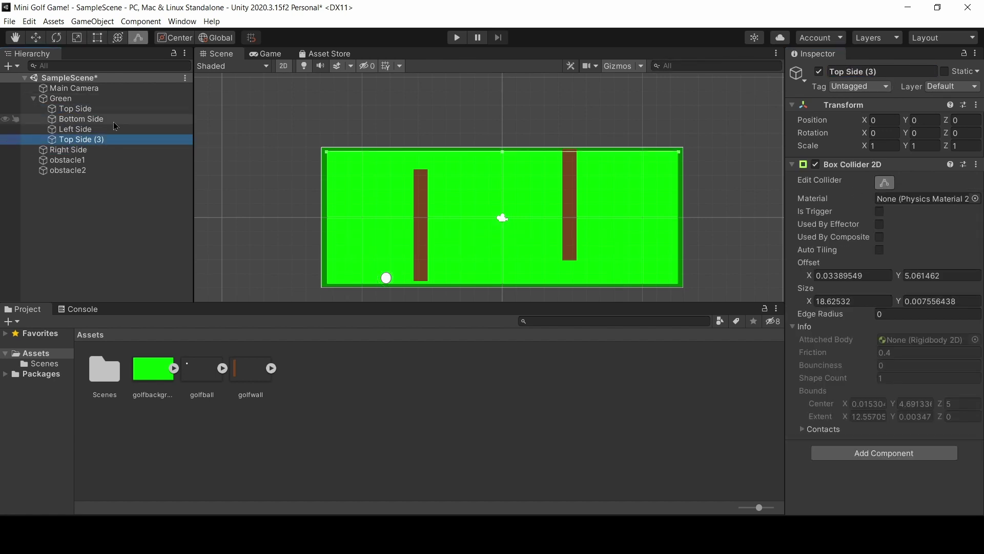
pyautogui.press('Up')
pyautogui.press('Up')
pyautogui.moveTo(502, 151); pyautogui.dragTo(503, 286)
pyautogui.moveTo(502, 92); pyautogui.dragTo(500, 288)
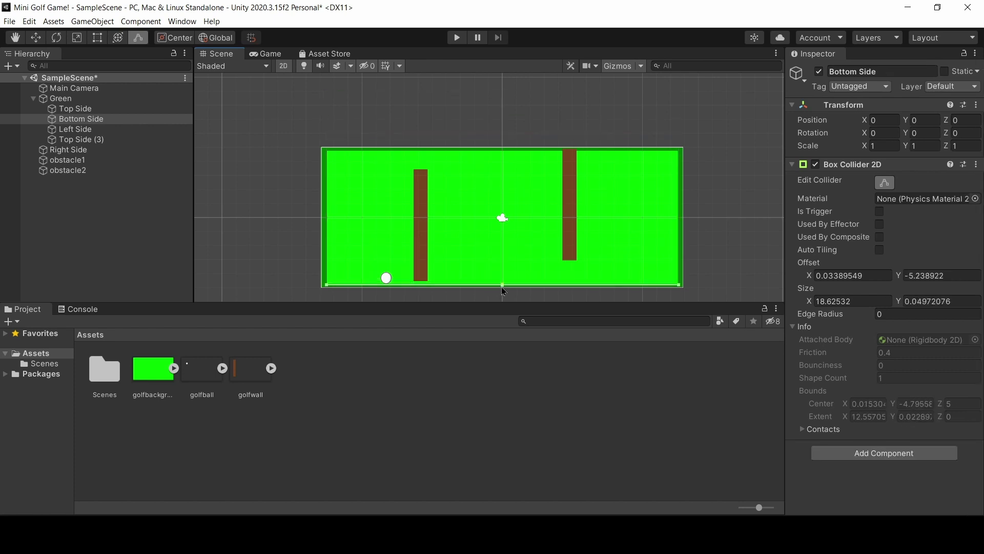
pyautogui.click(525, 300)
# - Reshape Left Side's box collider into a vertical strip about 0.08 wide and 12.1 high along the green's left edge
pyautogui.click(75, 130)
pyautogui.click(884, 183)
pyautogui.moveTo(501, 153); pyautogui.dragTo(488, 283)
pyautogui.moveTo(679, 206); pyautogui.dragTo(338, 204)
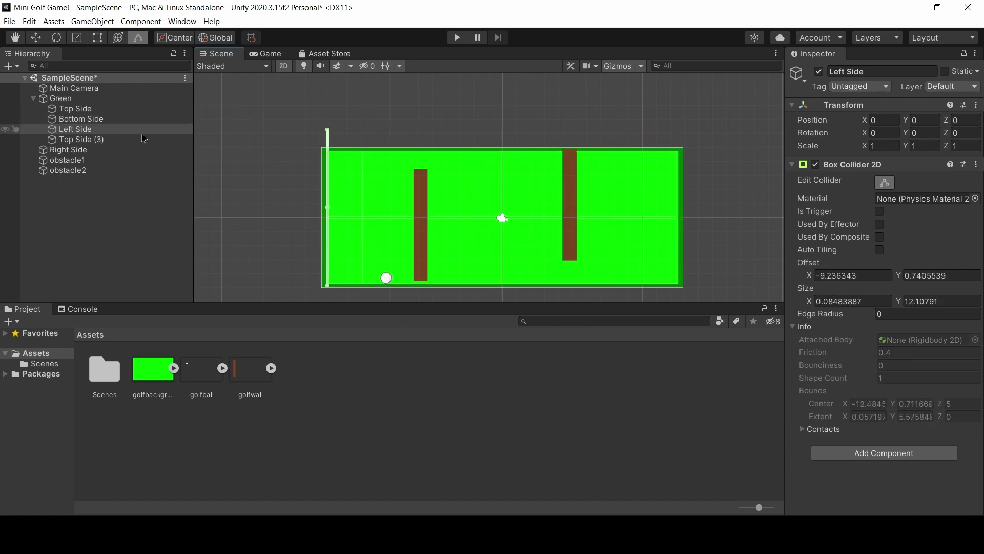
# - Rename the remaining Top Side copy under Green as Right Side
pyautogui.click(16, 139)
pyautogui.click(882, 71)
pyautogui.write('Ri')
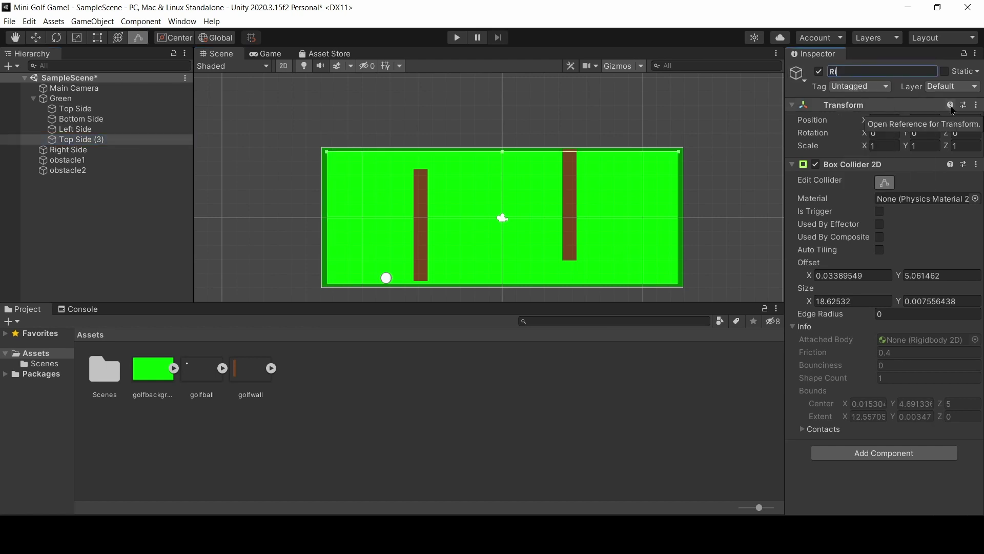
pyautogui.write('ght Side')
pyautogui.press('Return')
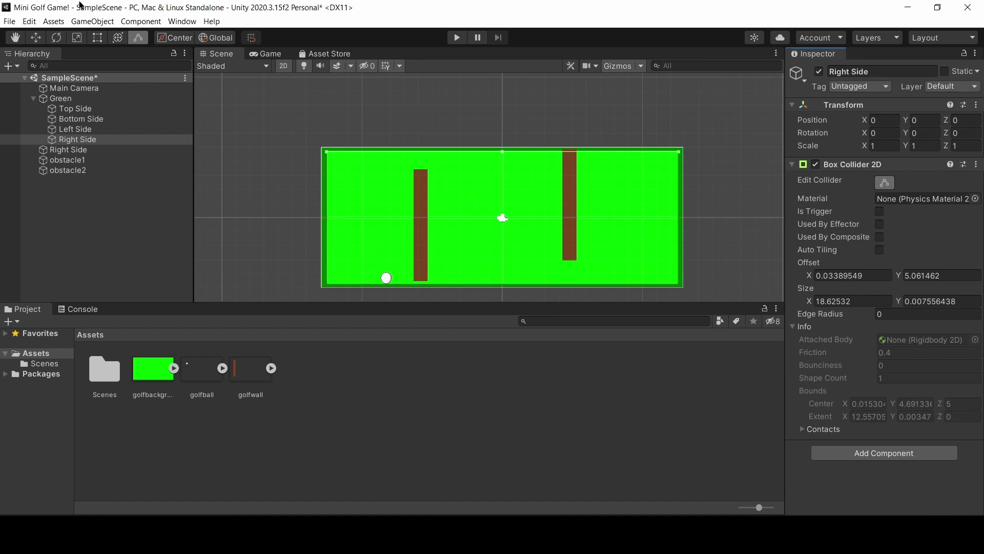
# - Reshape Right Side's box collider into a vertical strip along the green's right edge
pyautogui.moveTo(503, 152); pyautogui.dragTo(502, 137)
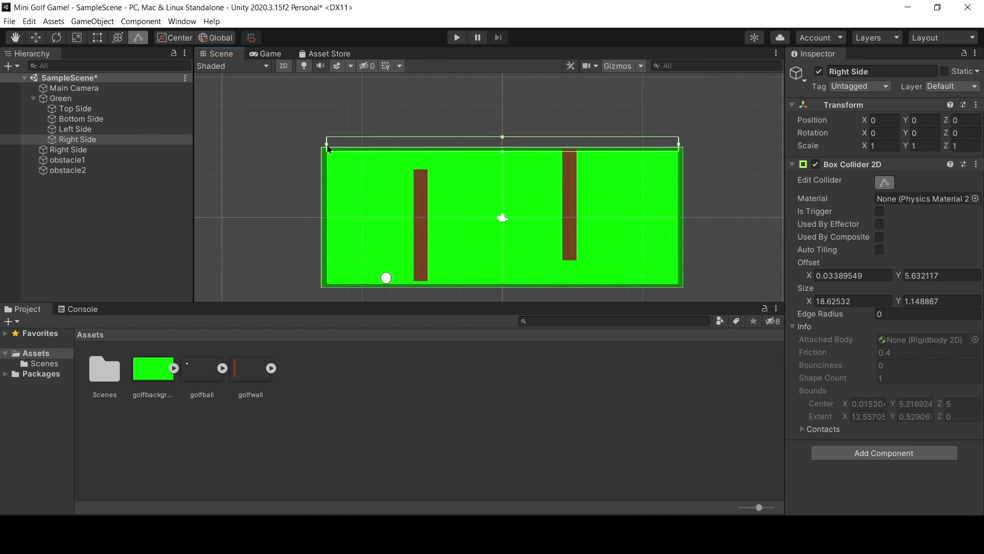
pyautogui.moveTo(326, 145); pyautogui.dragTo(681, 285)
pyautogui.click(687, 398)
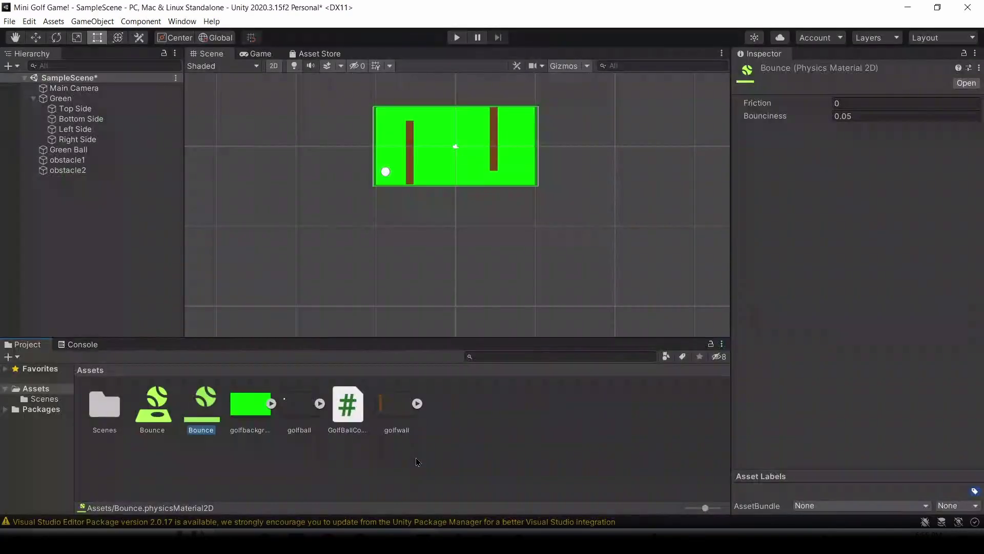
# - Review Green Ball's Rigidbody 2D constraints and Line Renderer settings, collapsing both components
pyautogui.click(74, 88)
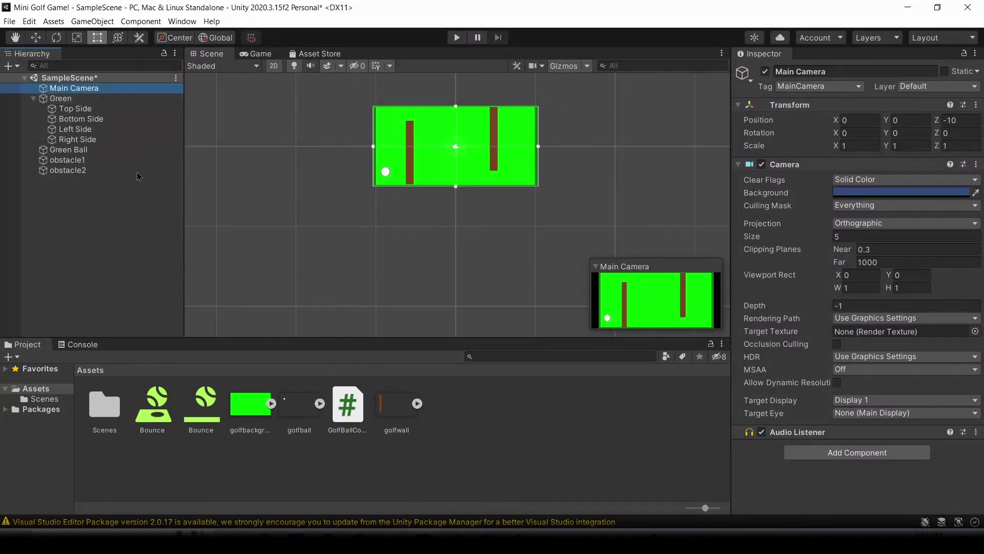
pyautogui.click(72, 152)
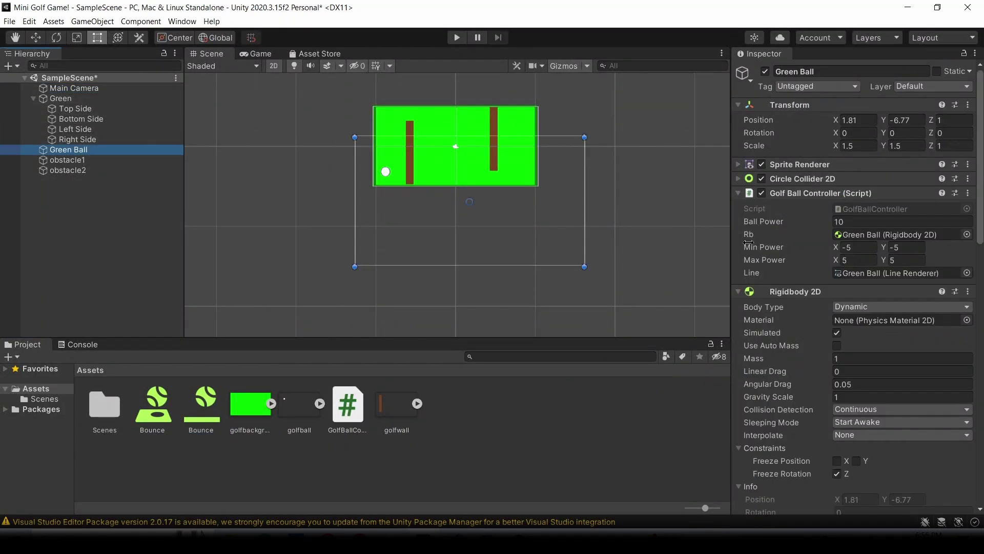
pyautogui.scroll(-3, 777, 288)
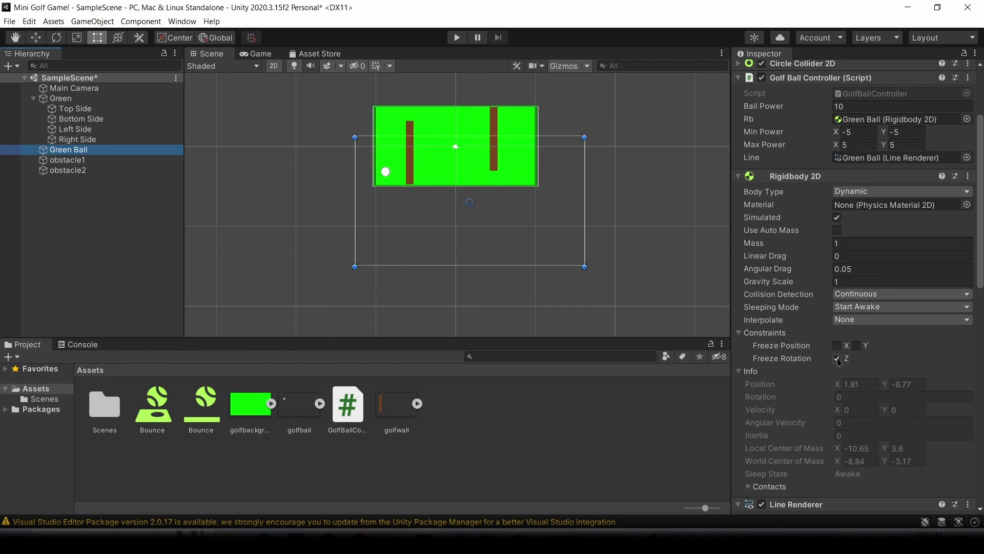
pyautogui.click(743, 180)
pyautogui.click(740, 178)
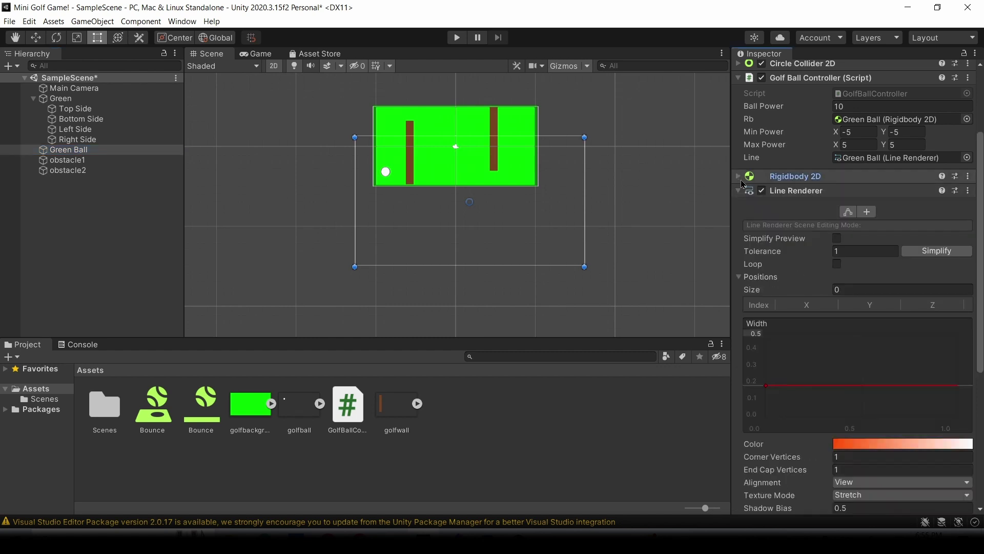
pyautogui.scroll(-5, 782, 217)
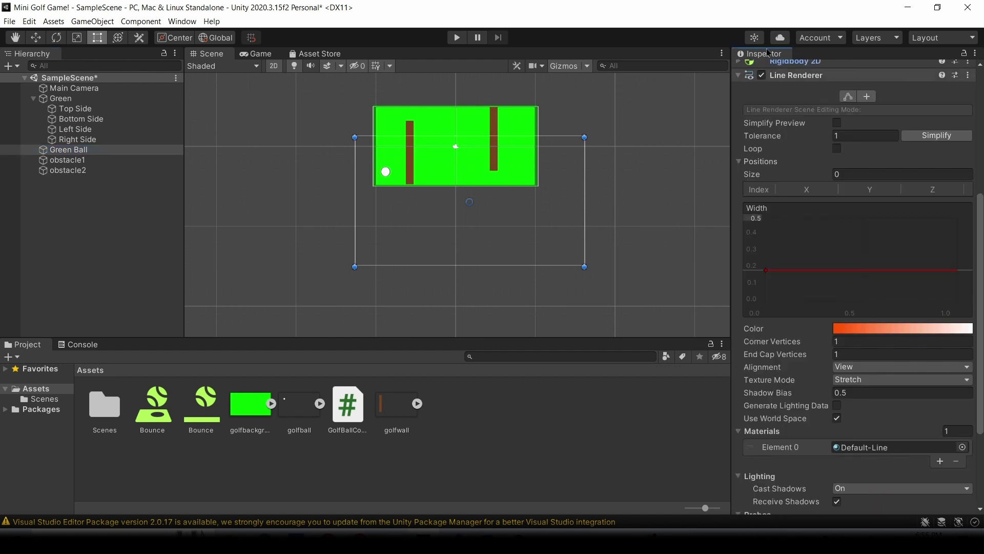
pyautogui.click(820, 77)
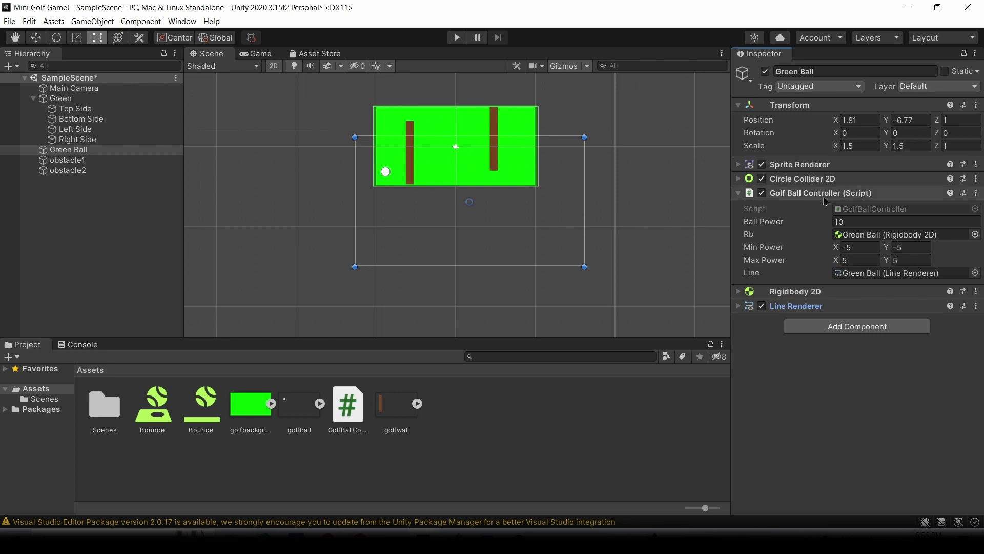
# - Open the GolfBallController script and read through its variables and its Awake, Start, Update, Drawline and endLine methods
pyautogui.click(842, 211)
pyautogui.doubleClick(843, 212)
pyautogui.scroll(10, 103, 205)
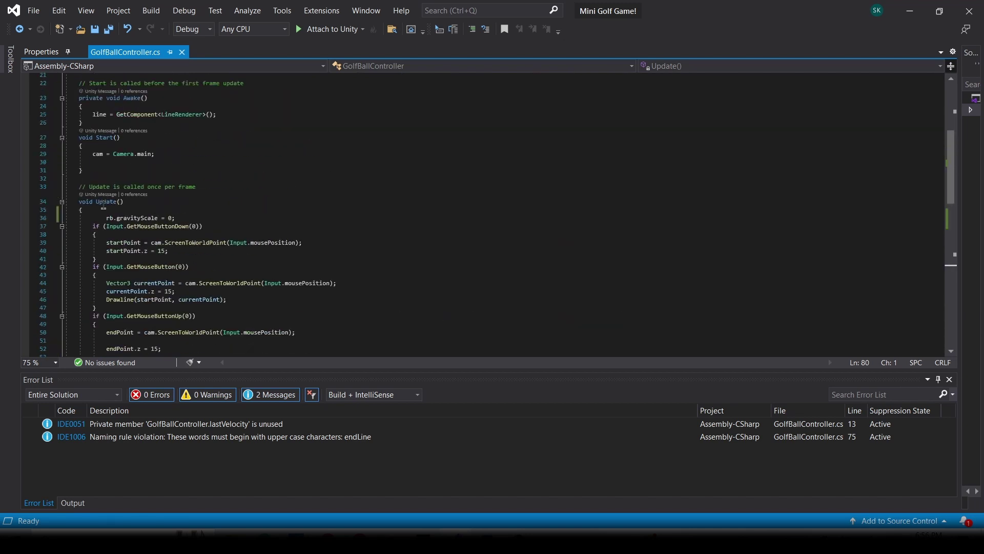
pyautogui.scroll(7, 104, 205)
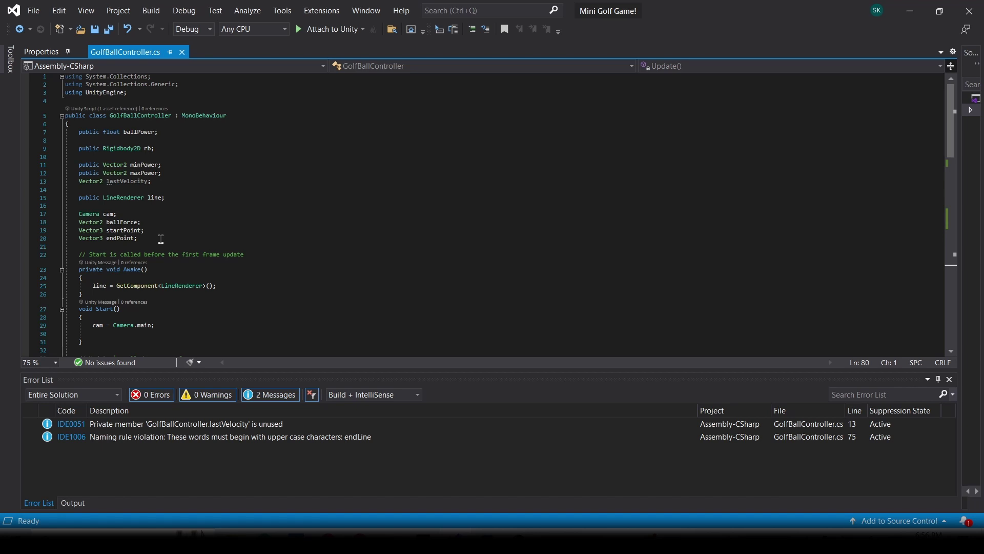
pyautogui.scroll(-4, 161, 239)
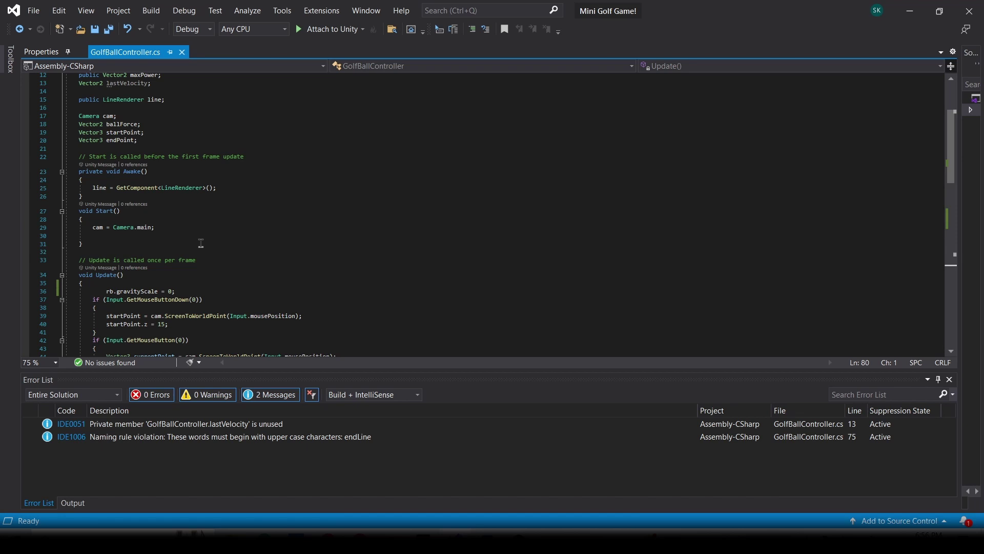
pyautogui.scroll(-5, 201, 243)
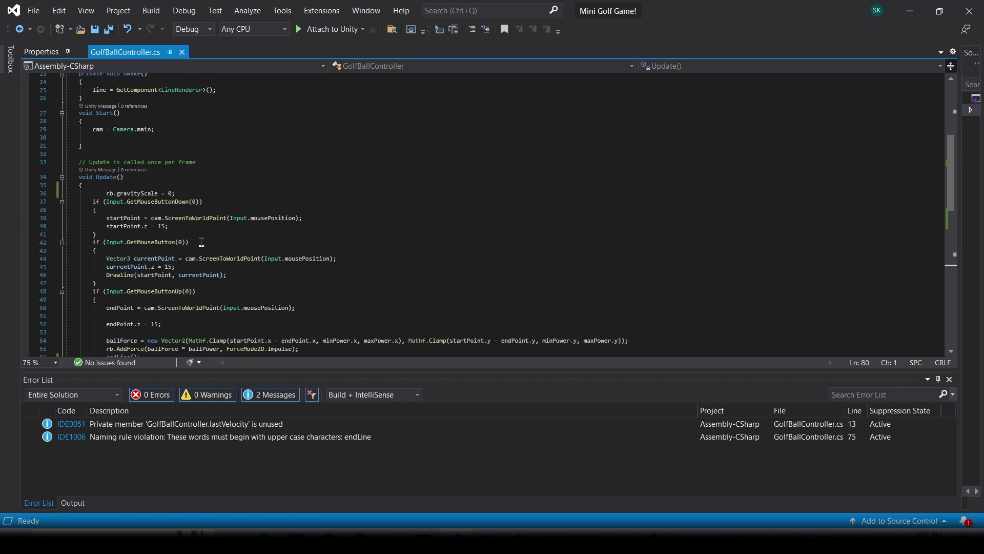
pyautogui.scroll(-1, 202, 242)
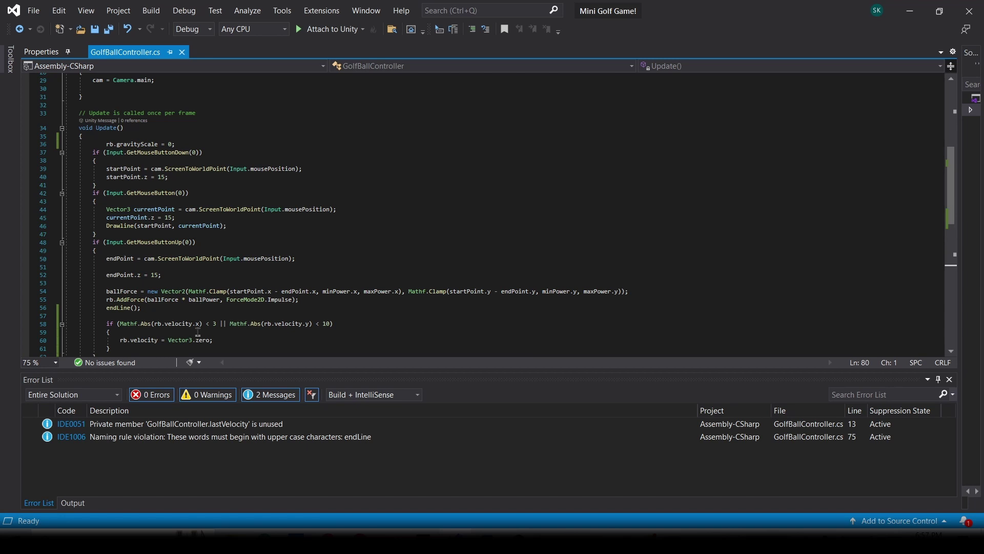
pyautogui.scroll(-1, 198, 332)
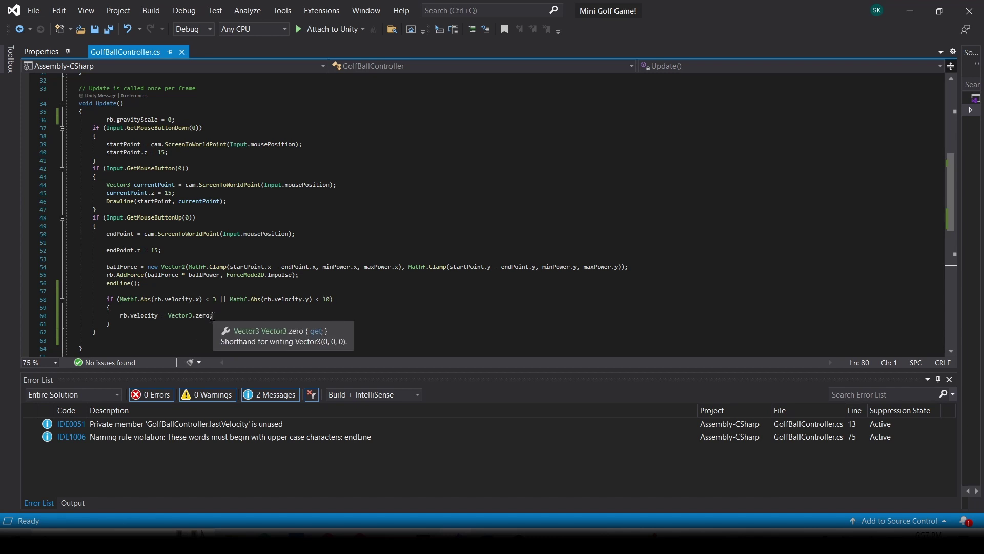
pyautogui.scroll(-2, 212, 315)
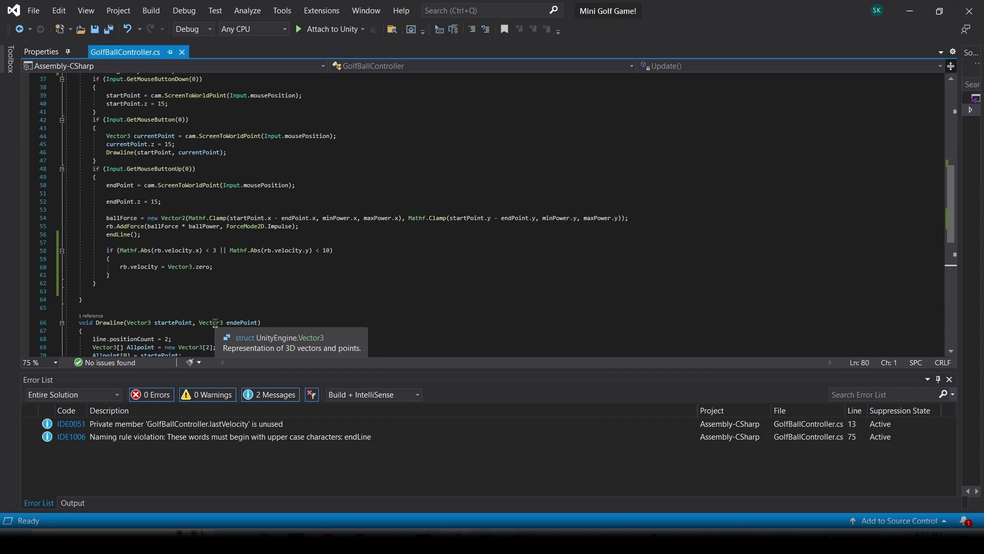
pyautogui.scroll(-7, 215, 323)
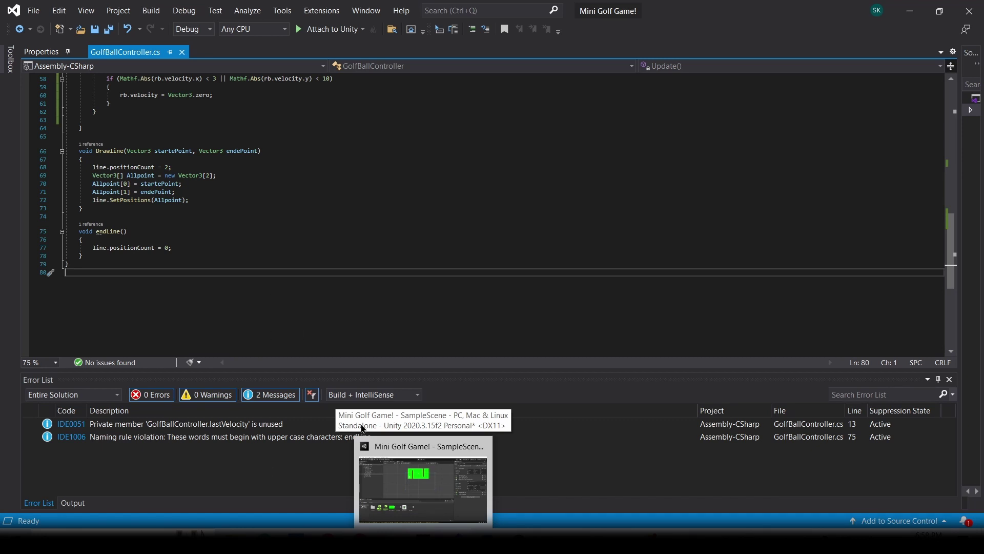
# - Return to Unity and check Green Ball's Ball Power, Min Power and Max Power values in the Golf Ball Controller script component
pyautogui.click(411, 477)
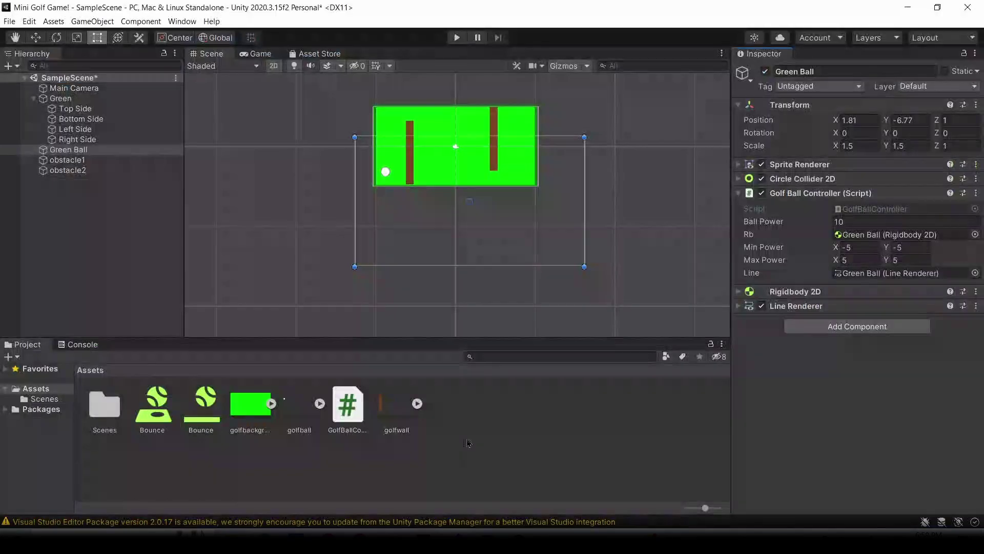
pyautogui.click(842, 222)
pyautogui.click(77, 150)
pyautogui.moveTo(734, 206); pyautogui.dragTo(870, 238)
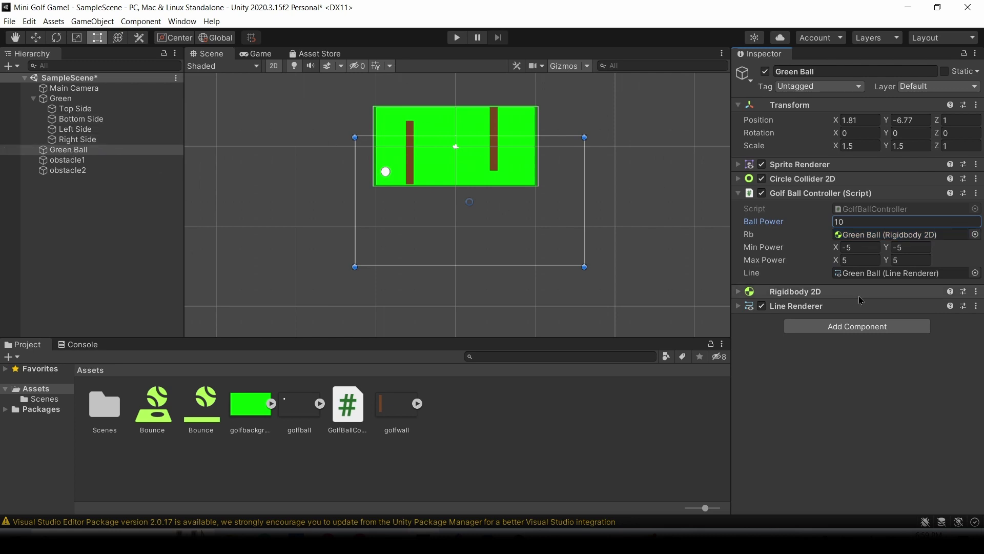
pyautogui.click(862, 247)
pyautogui.click(898, 248)
pyautogui.moveTo(97, 150); pyautogui.dragTo(896, 277)
pyautogui.click(856, 248)
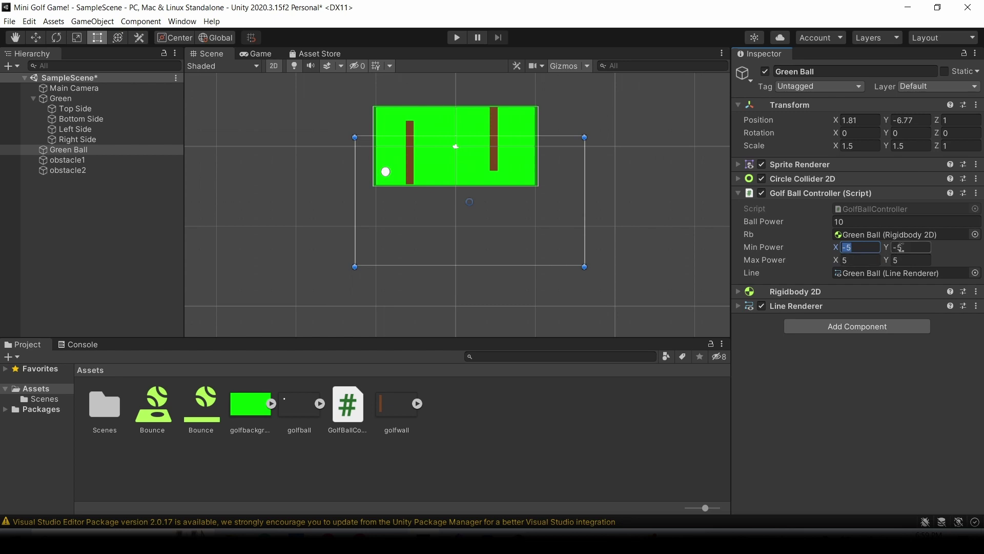
pyautogui.press('Tab')
pyautogui.press('Tab')
pyautogui.press('Tab')
pyautogui.press('Return')
# - Run the game, shoot the ball upward beside the first obstacle to test the controls, and stop playing
pyautogui.click(456, 38)
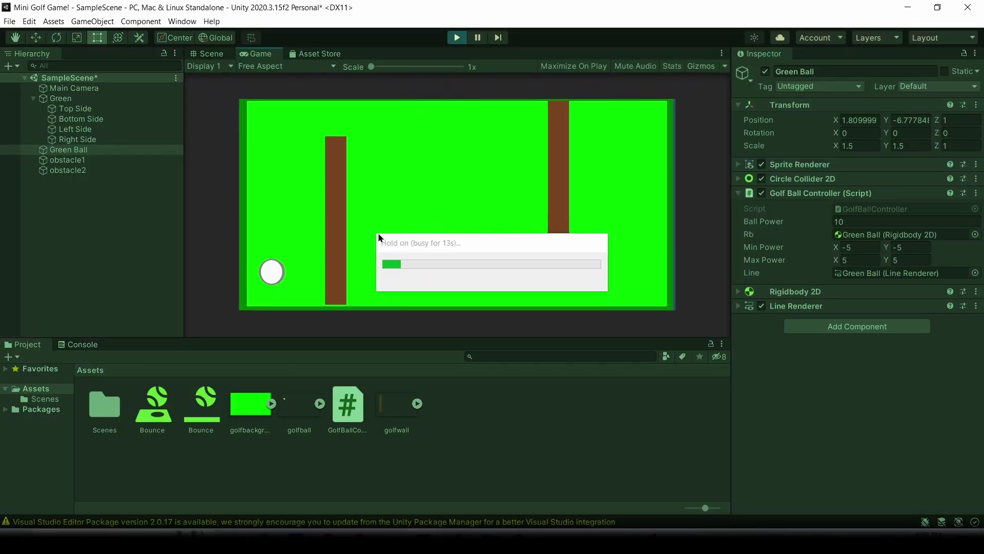
pyautogui.click(308, 281)
pyautogui.moveTo(276, 212); pyautogui.dragTo(307, 278)
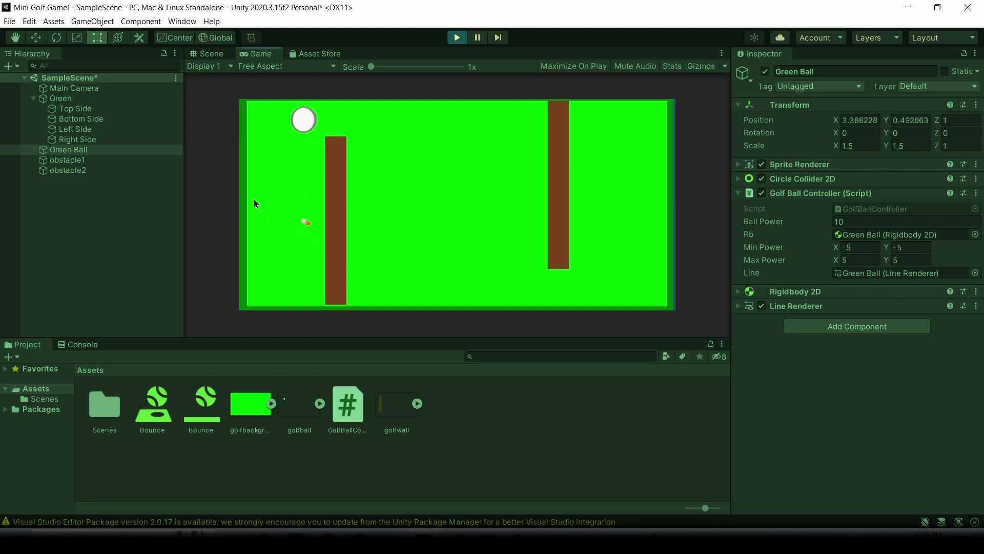
pyautogui.hotkey('ctrl', 'p')
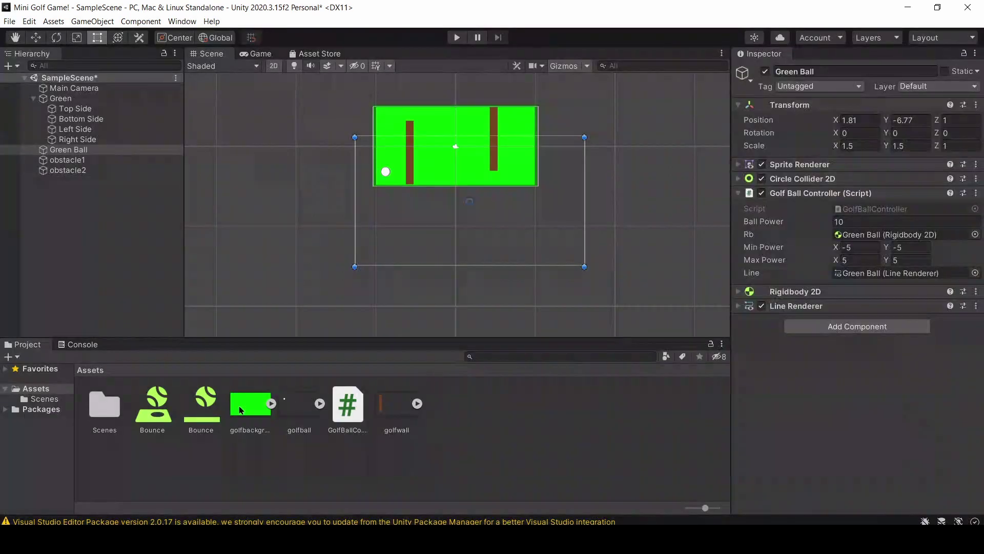
# - Inspect the Bounce physics material's settings and find the Physics Material 2D creation option without creating another one
pyautogui.click(214, 422)
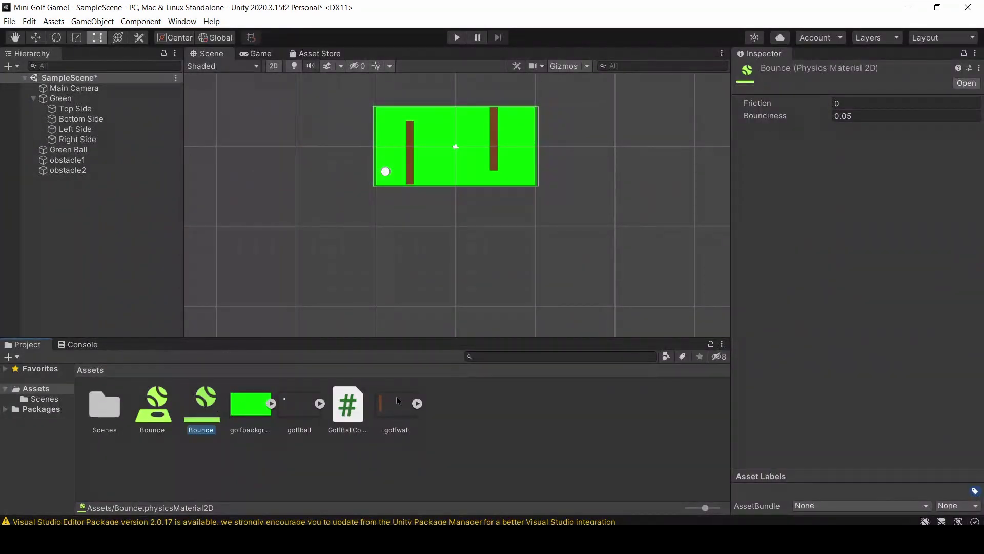
pyautogui.click(471, 400)
pyautogui.rightClick(501, 410)
pyautogui.moveTo(575, 123)
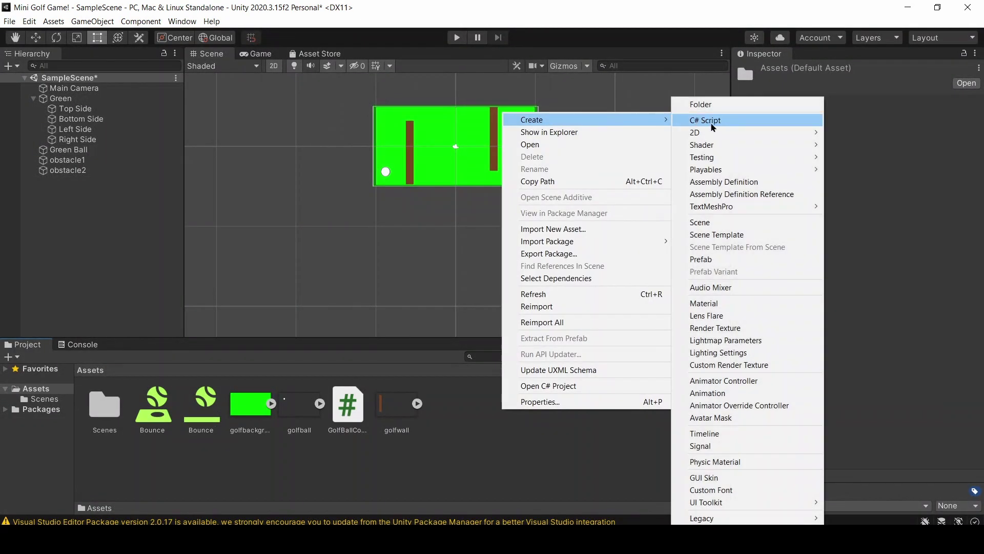
pyautogui.moveTo(715, 133)
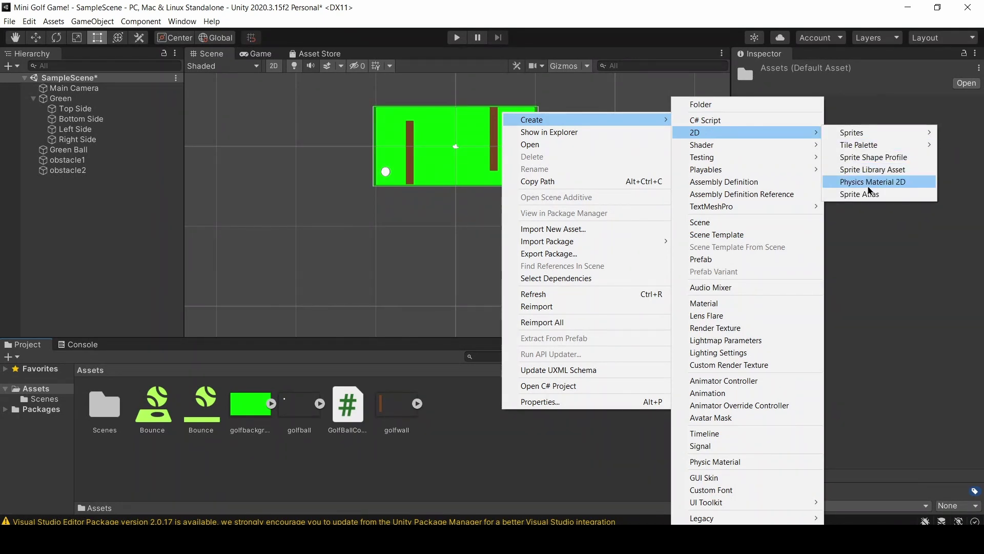
pyautogui.click(439, 279)
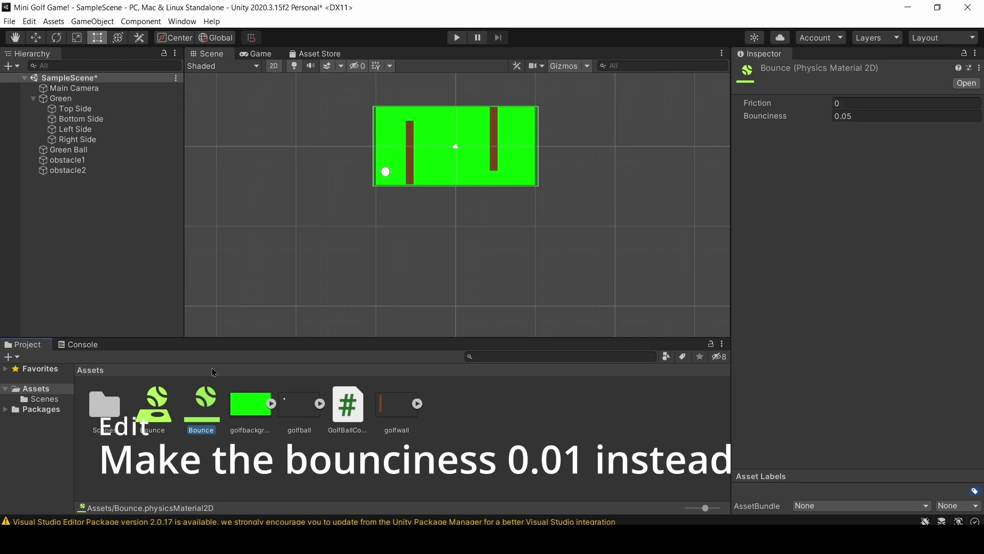
# - Apply the 2D Bounce physics material to obstacle2 and run the game
pyautogui.moveTo(207, 405); pyautogui.dragTo(92, 173)
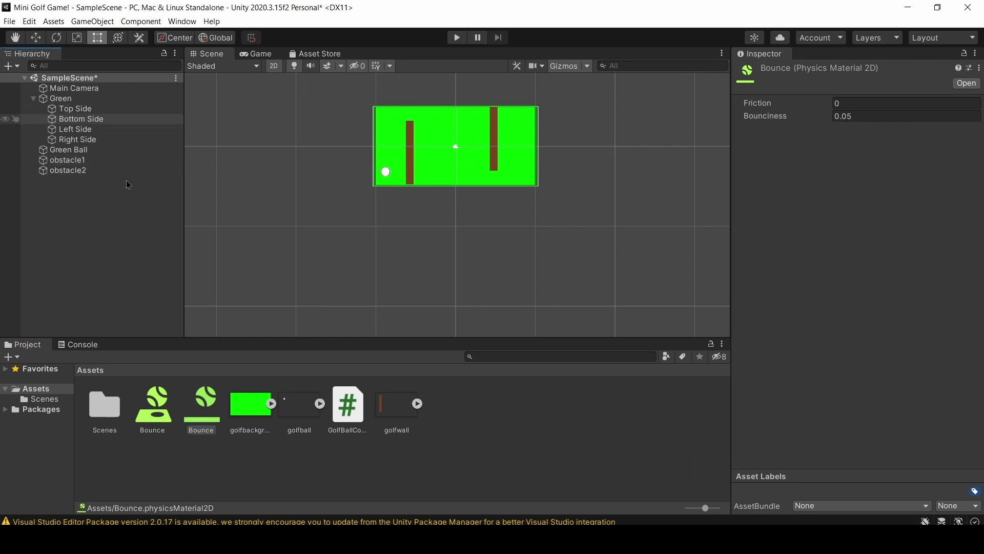
pyautogui.moveTo(202, 405); pyautogui.dragTo(92, 171)
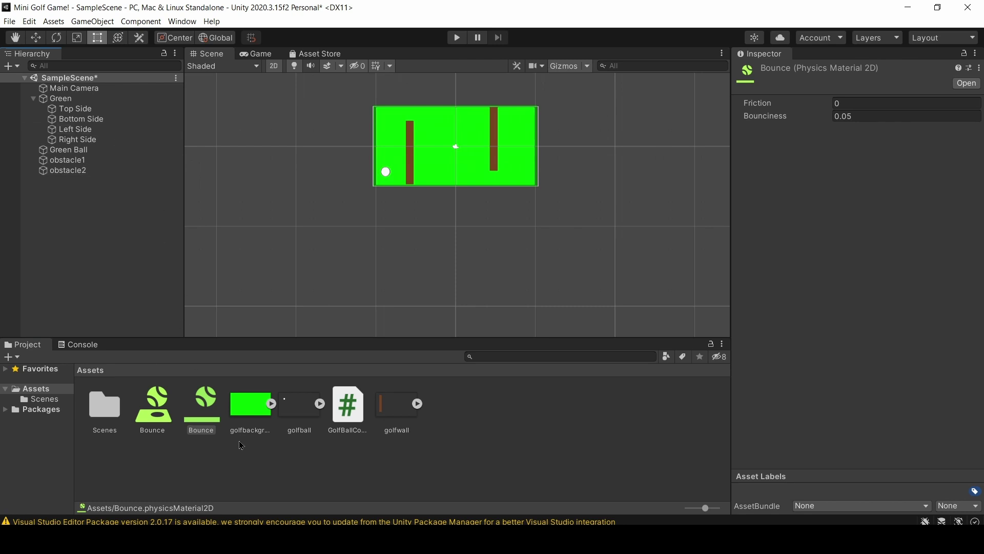
pyautogui.click(457, 37)
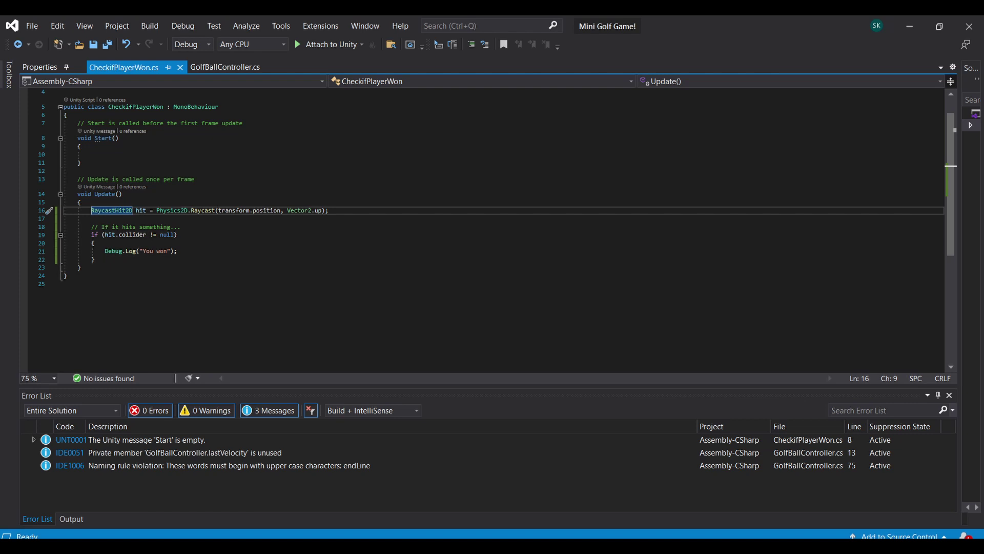
# - Switch from the CheckifPlayerWon script in Visual Studio back to the Unity scene
pyautogui.hotkey('alt', 'Tab')
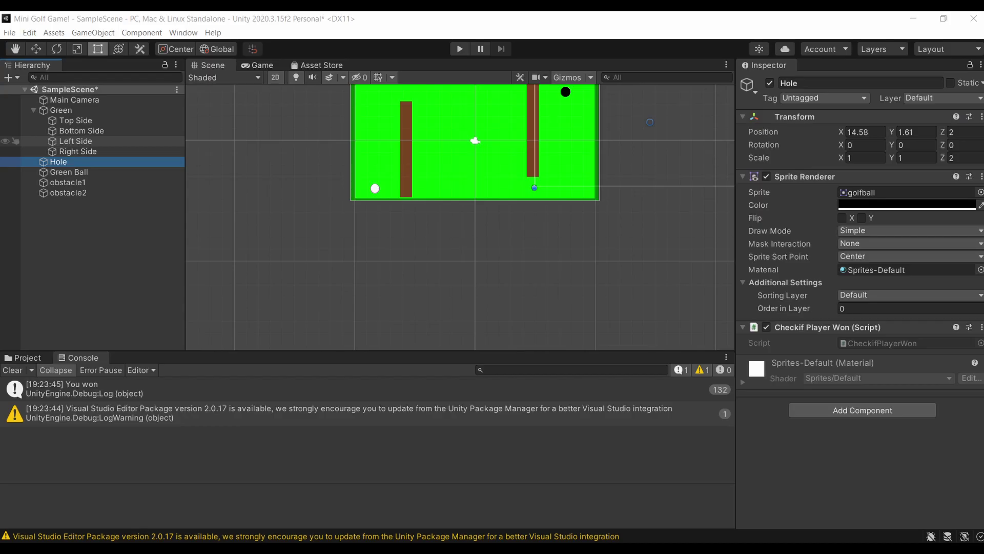